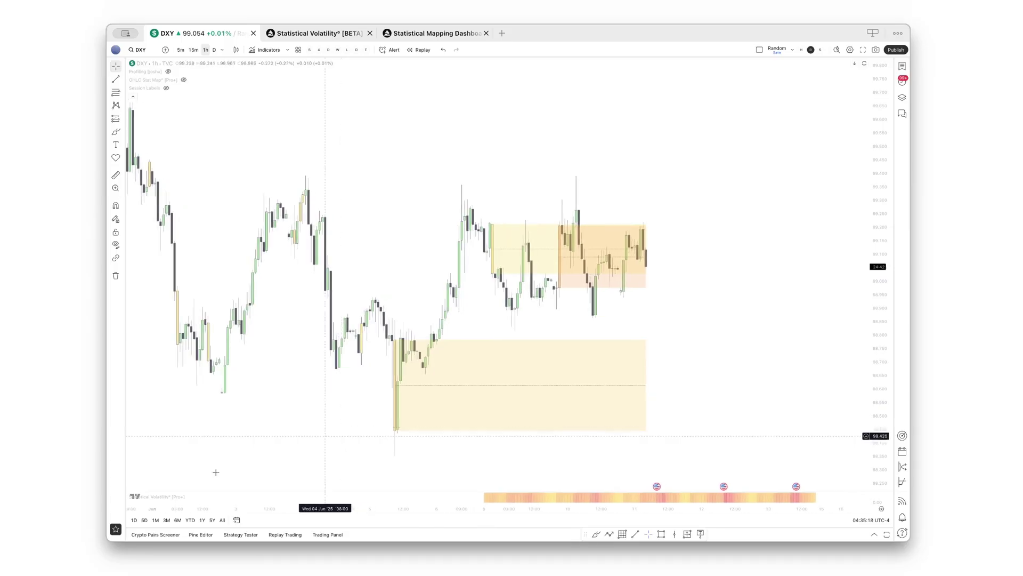
- In Statistical Volatility settings, toggle the displacement zones off and on, keeping Strength Low
double_click(158, 497)
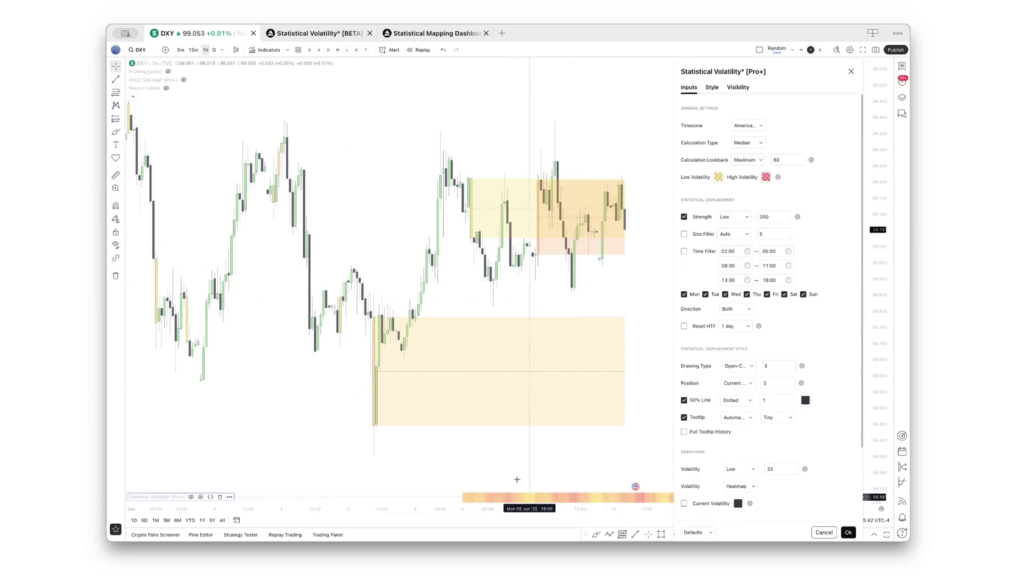
left_click(684, 217)
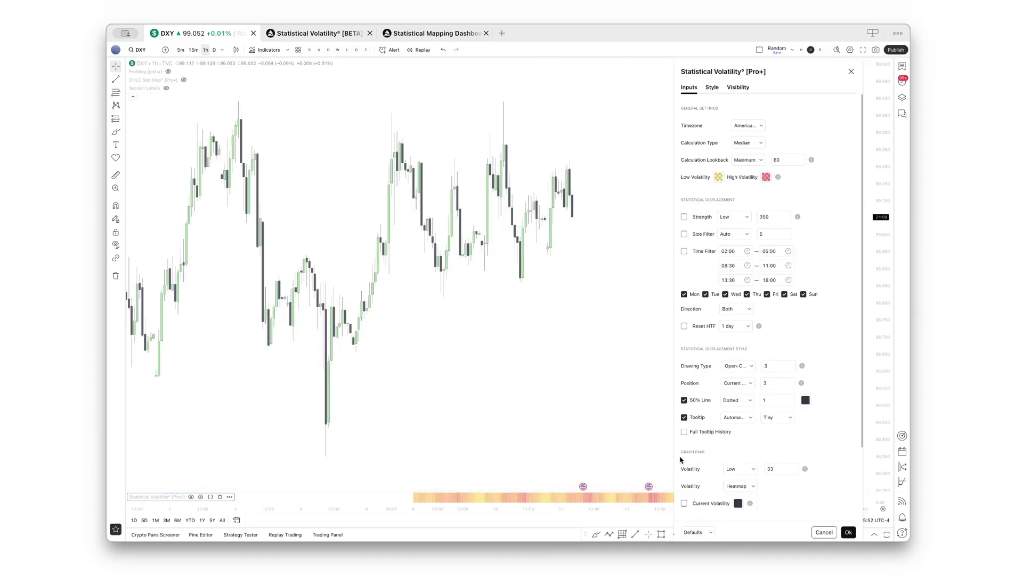
left_click(685, 217)
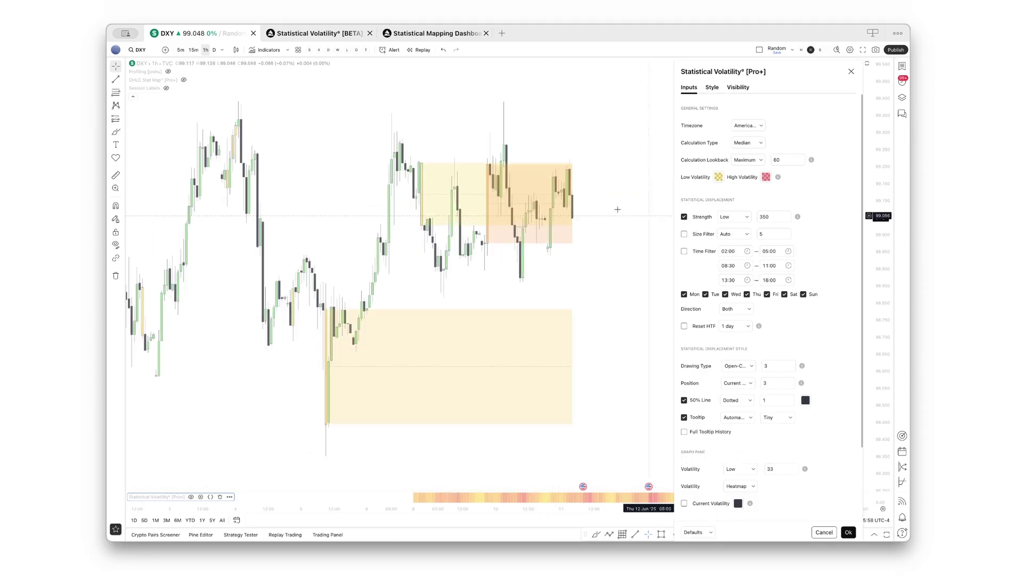
left_click(730, 219)
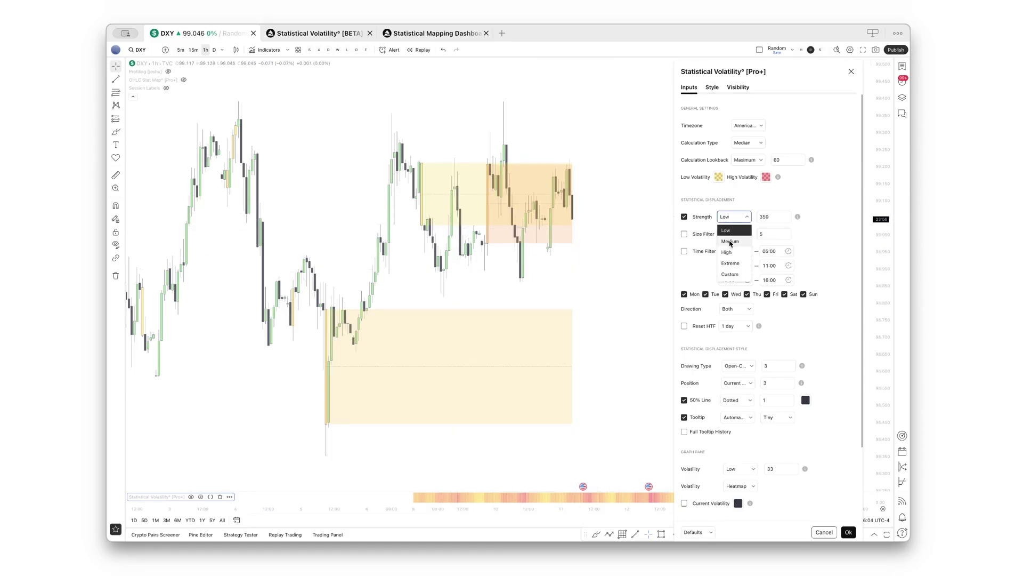
left_click(746, 196)
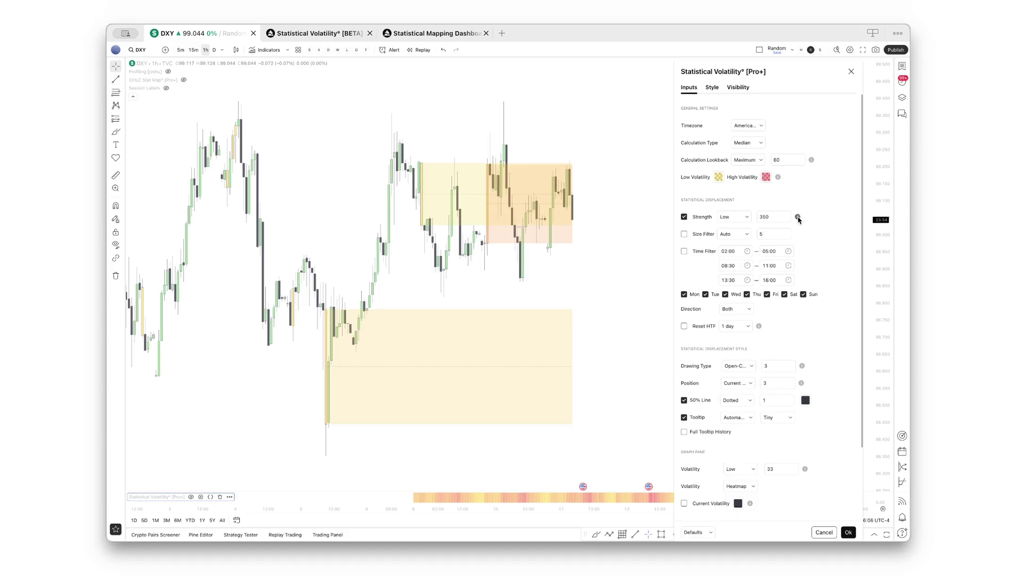
- Set the displacement Strength to High
mouse_move(798, 217)
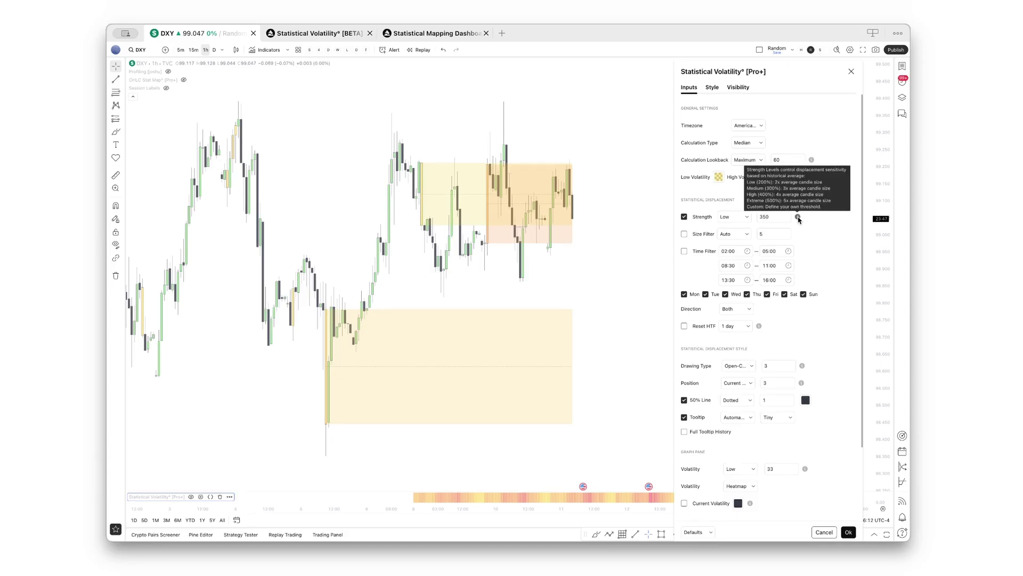
left_click(741, 221)
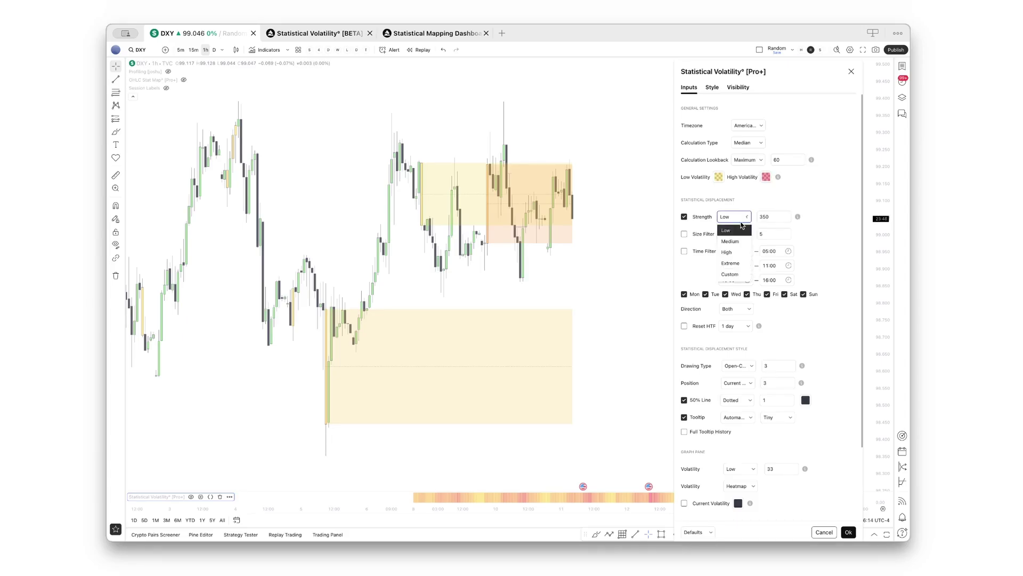
left_click(741, 251)
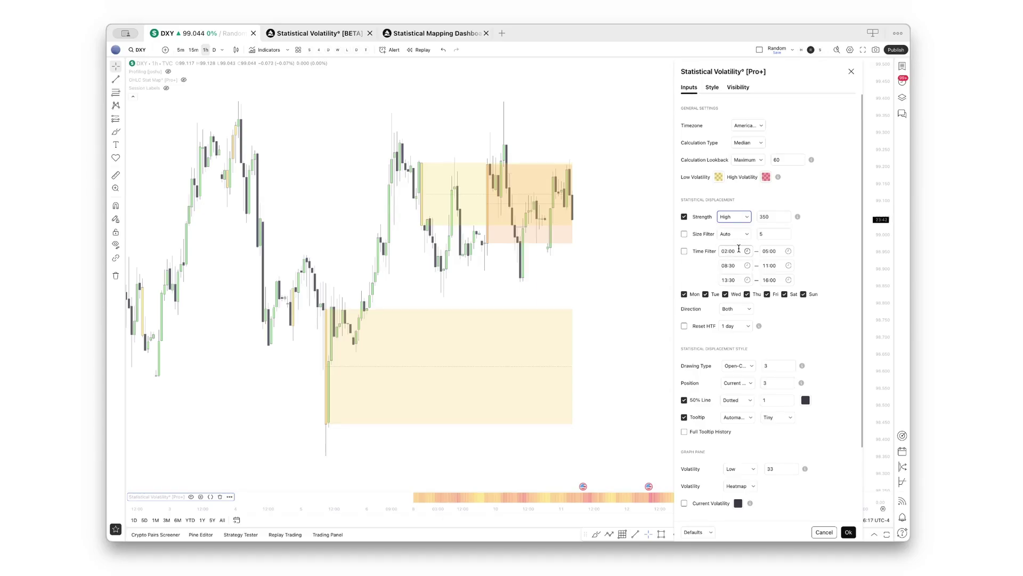
scroll(602, 308, "down", 5)
scroll(602, 308, "down", 5)
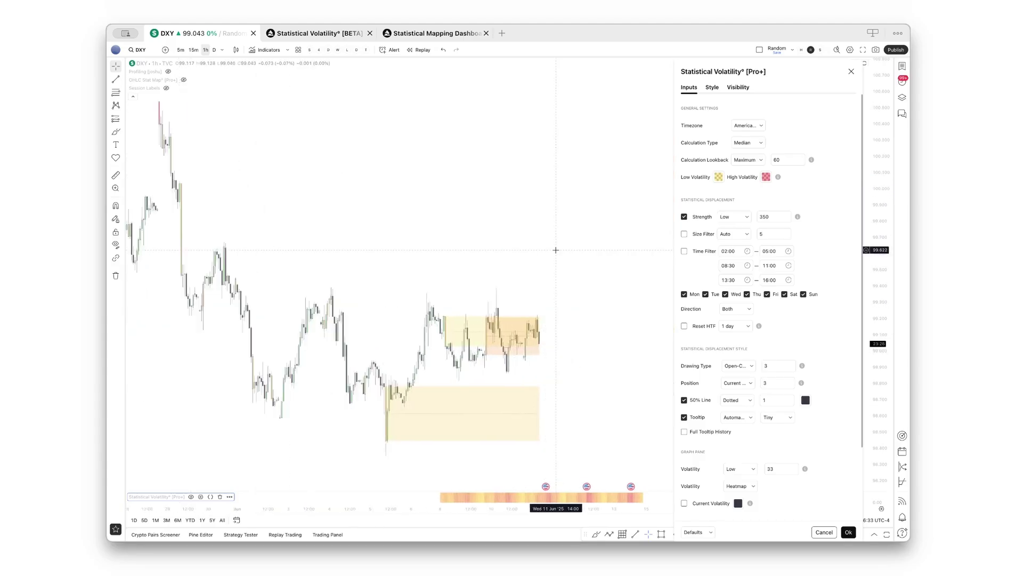
scroll(556, 250, "up", 5)
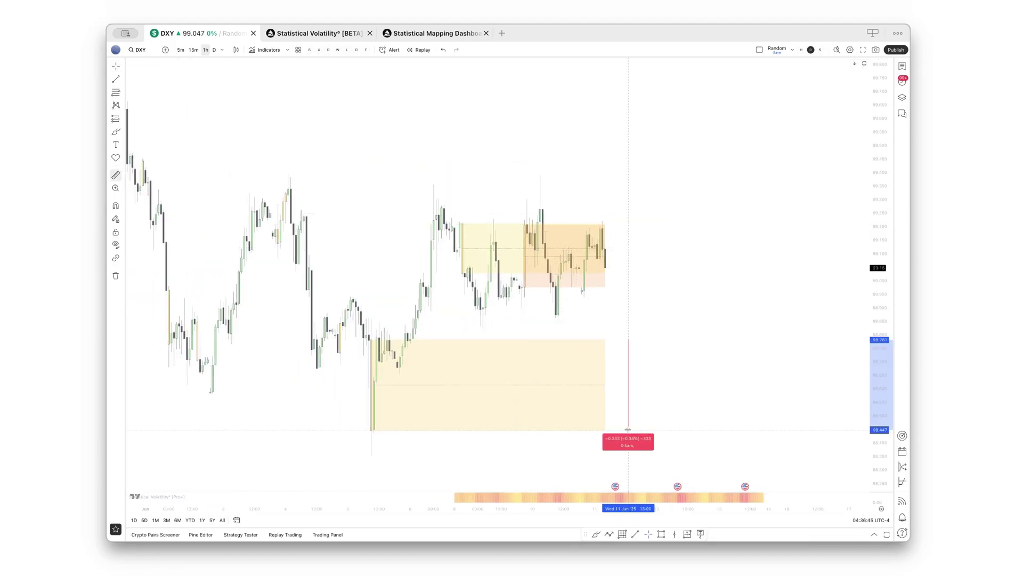
- Clear the price measurement, move the dialog aside, and enter 300 as Size Filter
left_click(627, 430)
mouse_move(160, 499)
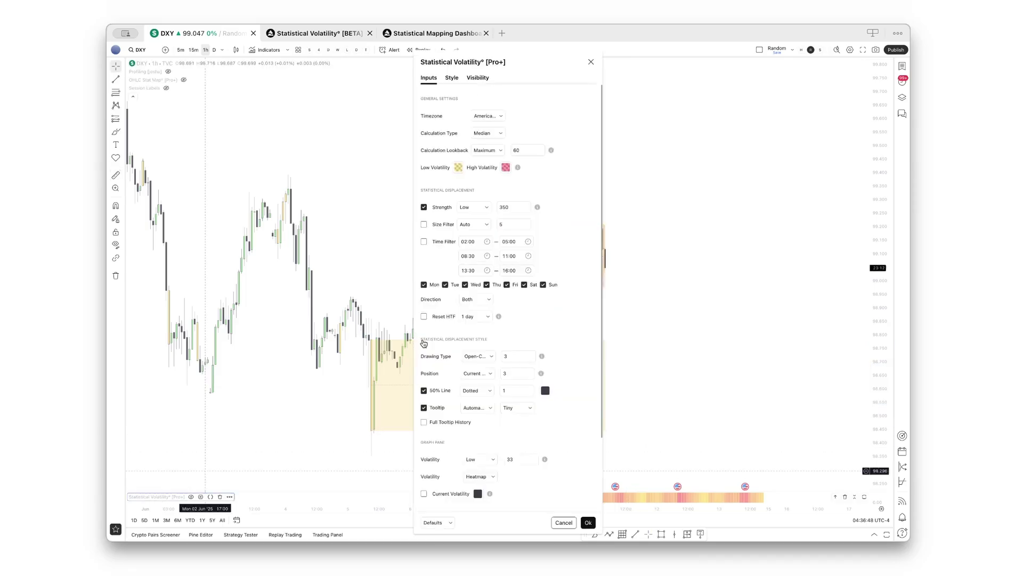
left_click_drag(424, 343, 745, 197)
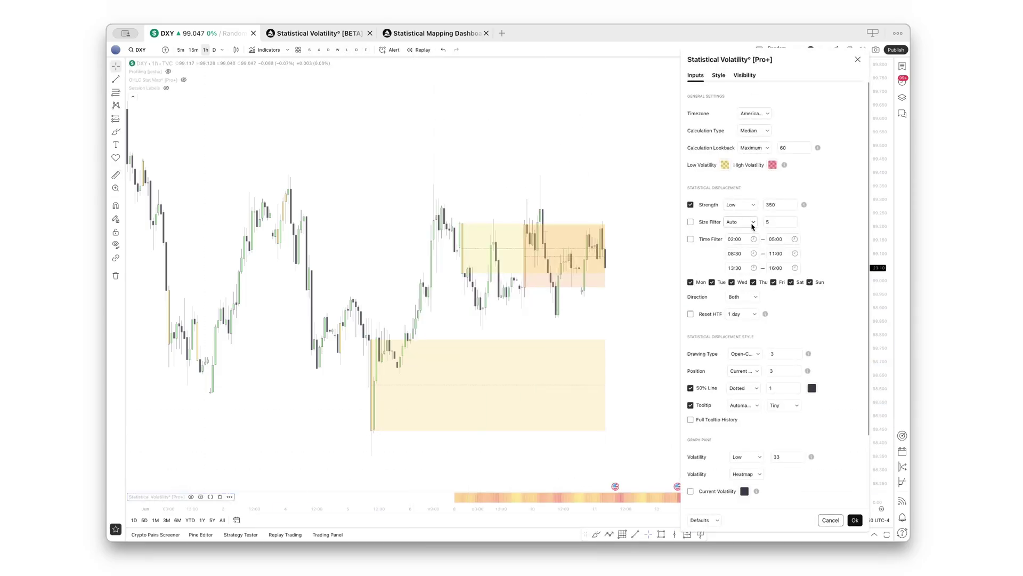
double_click(779, 222)
type("300")
left_click(692, 225)
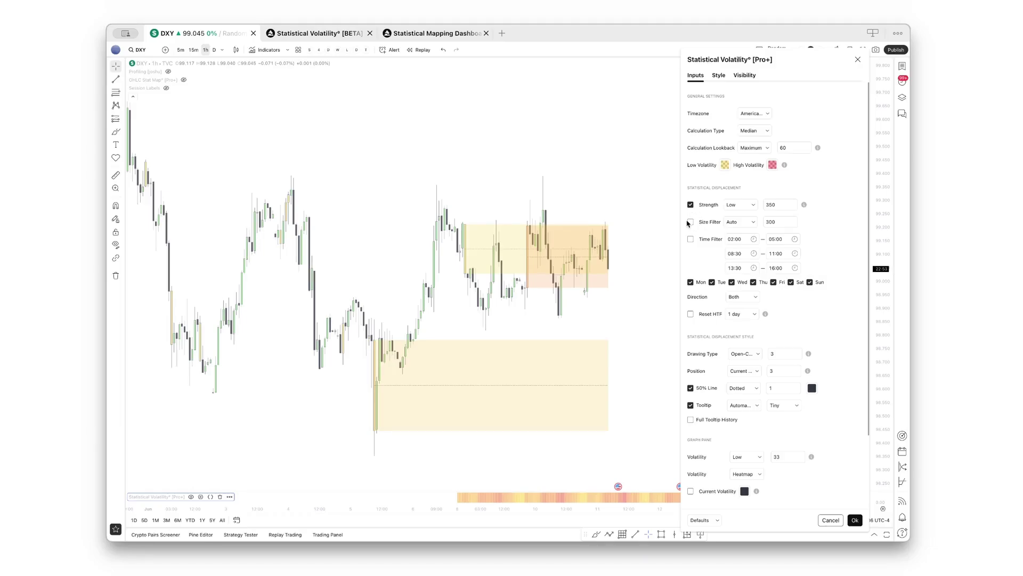
- Preview the Size Filter switched on, then reopen settings and switch it off
left_click(690, 222)
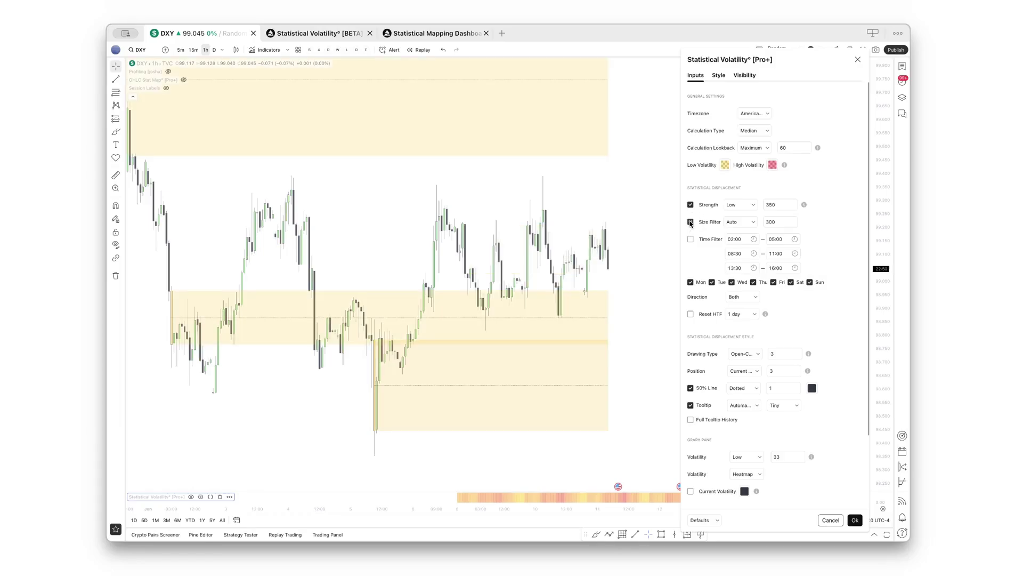
key("Escape")
left_click(633, 286, "shift")
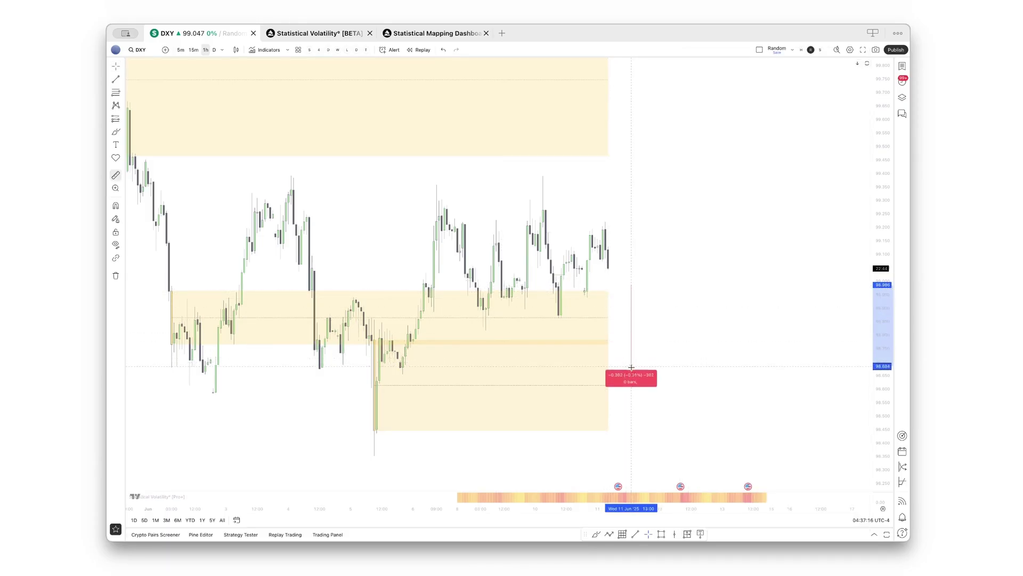
double_click(631, 497)
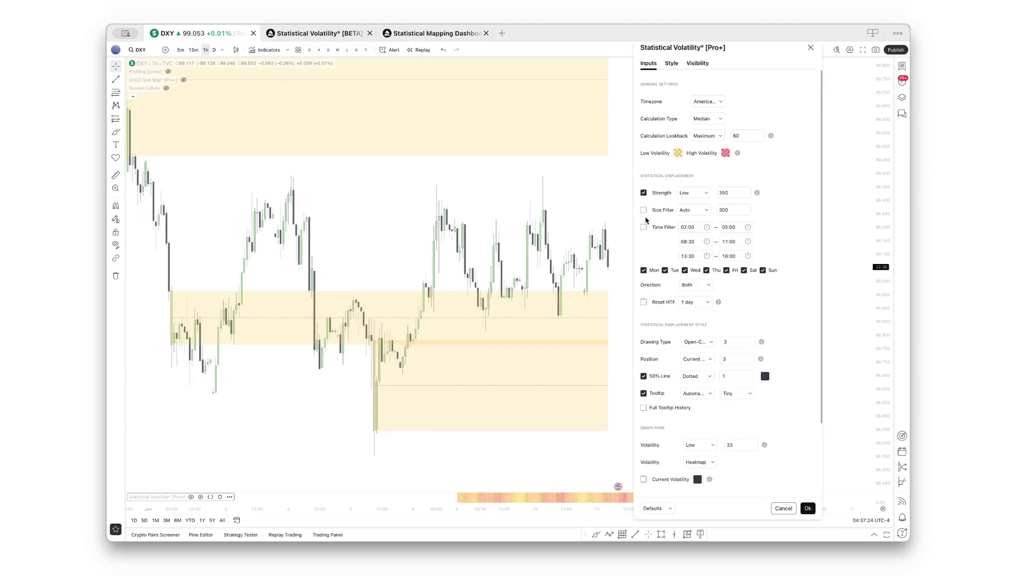
left_click(643, 227)
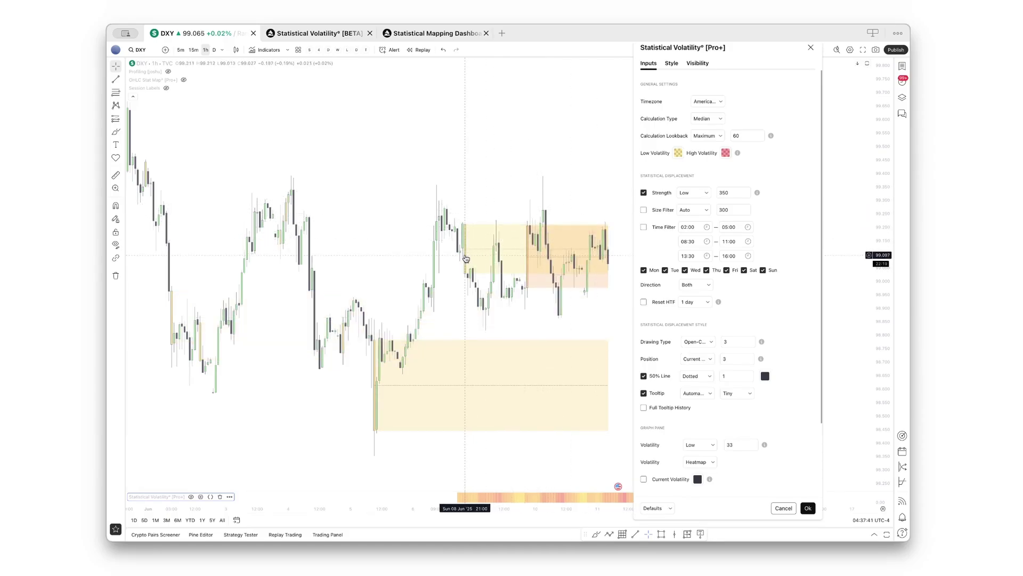
- Enable the Time Filter with Monday re-ticked so Monday through Sunday are included
left_click(644, 226)
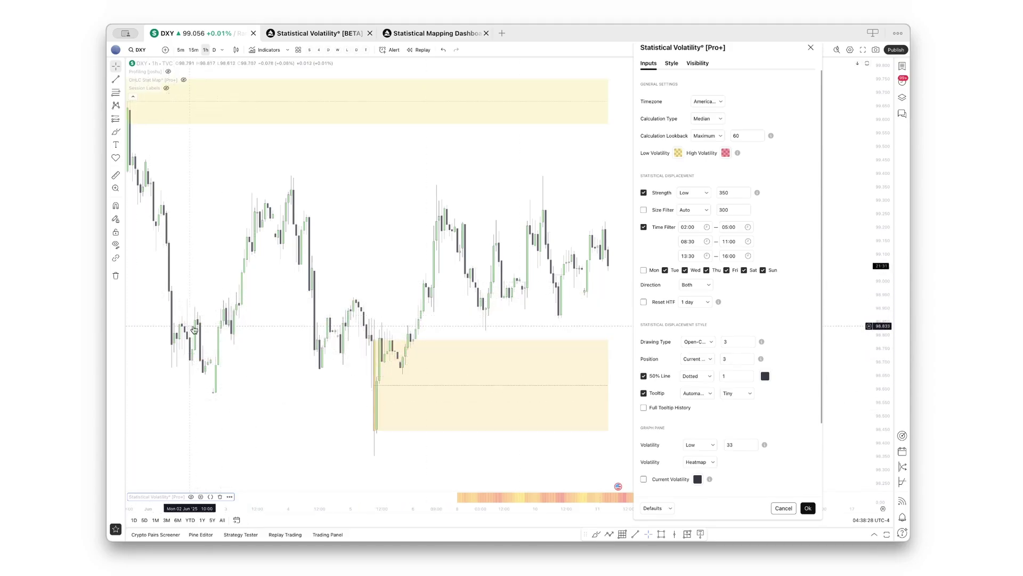
left_click(644, 269)
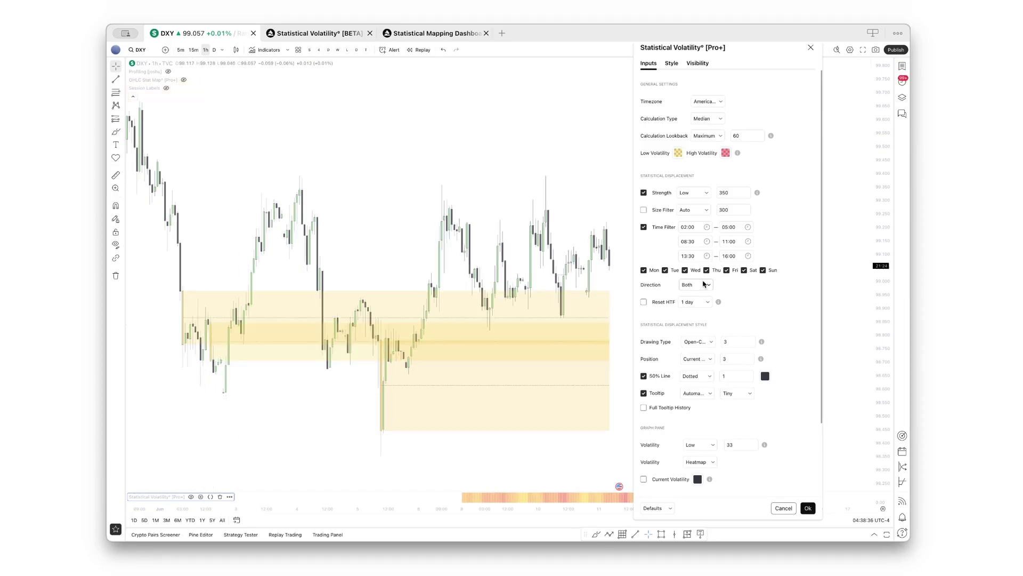
left_click(705, 286)
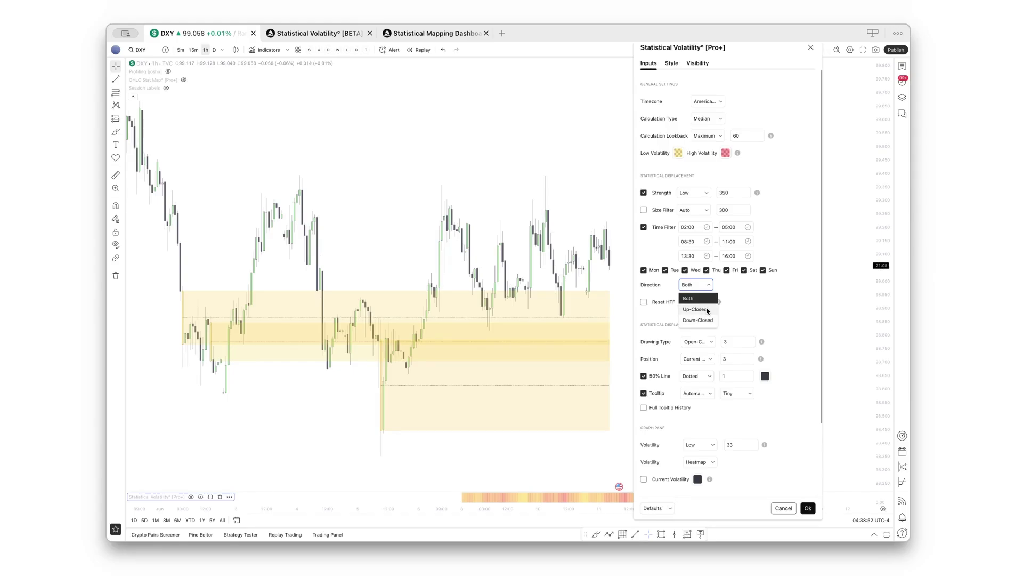
- Preview Up-Closed zones on the chart, then set Direction to Down-Closed
left_click(708, 311)
key("Return")
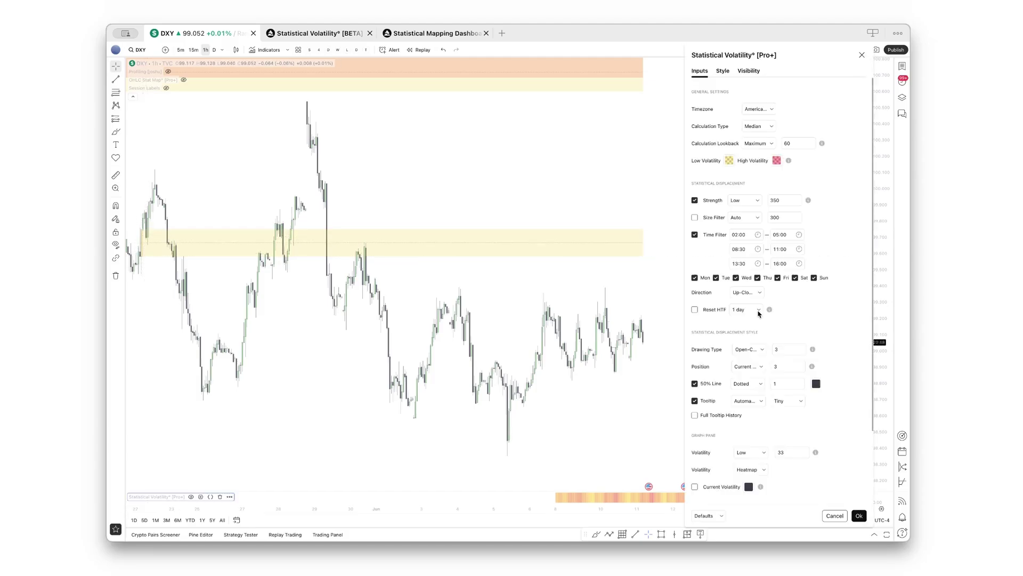
left_click(755, 292)
left_click(752, 328)
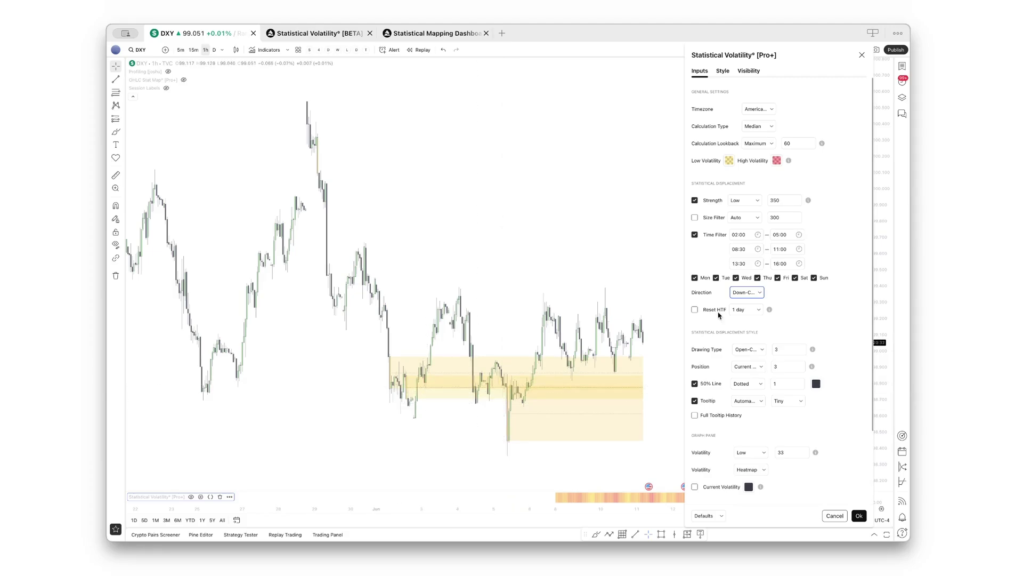
- Turn on Reset HTF and set its timeframe to 1 month after trying 1 week
left_click(745, 308)
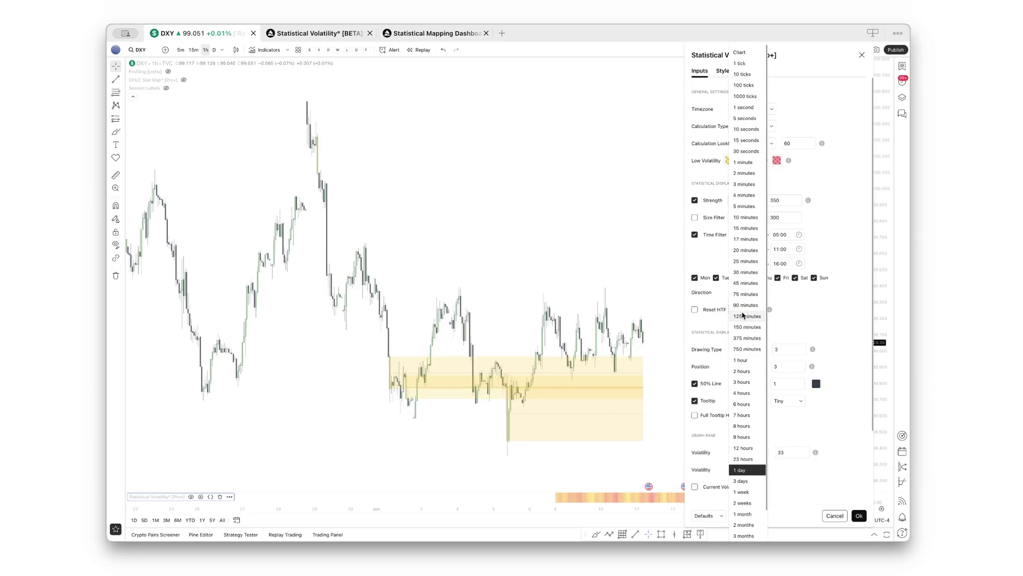
left_click(701, 318)
left_click(695, 310)
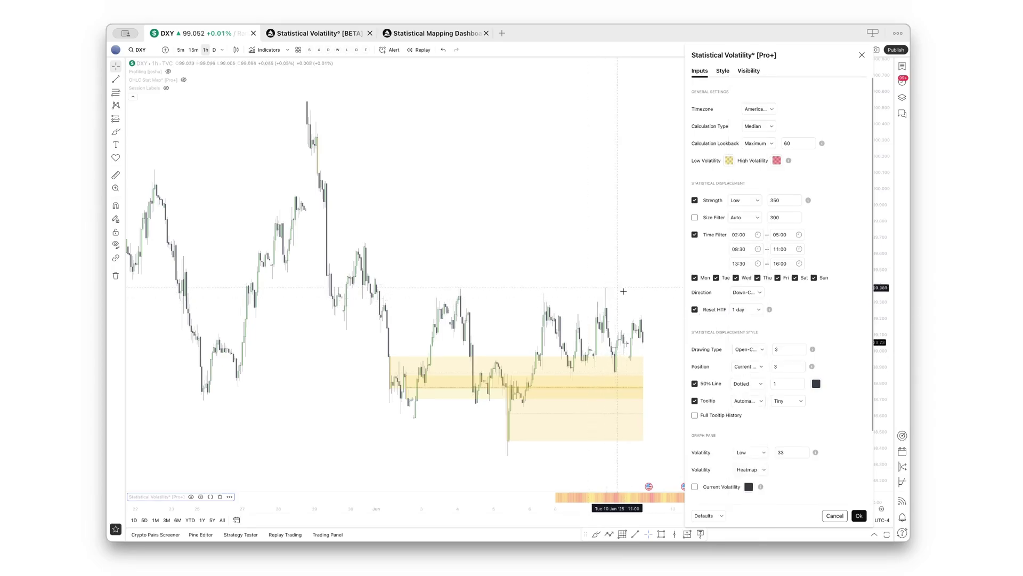
left_click(740, 309)
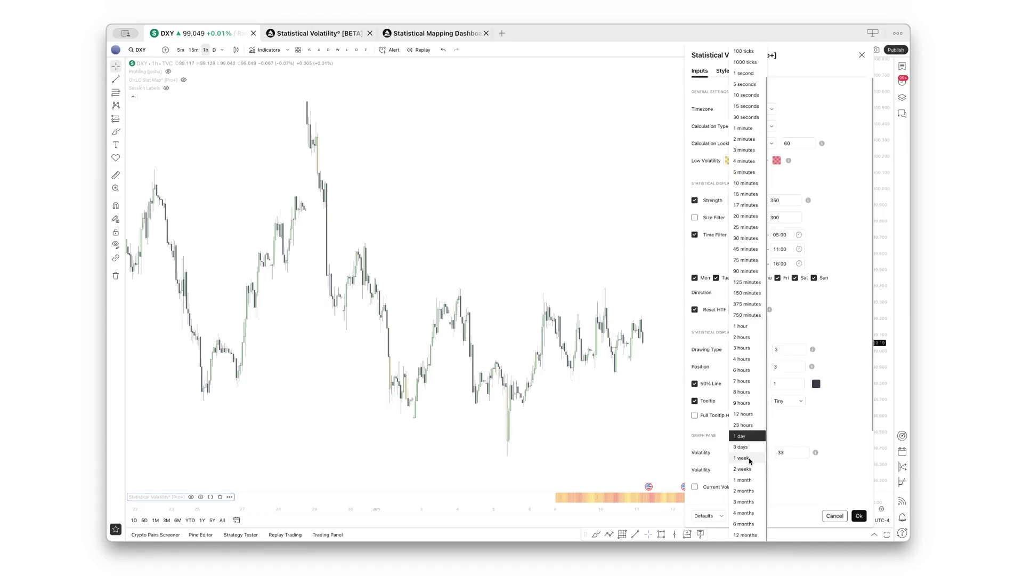
left_click(750, 458)
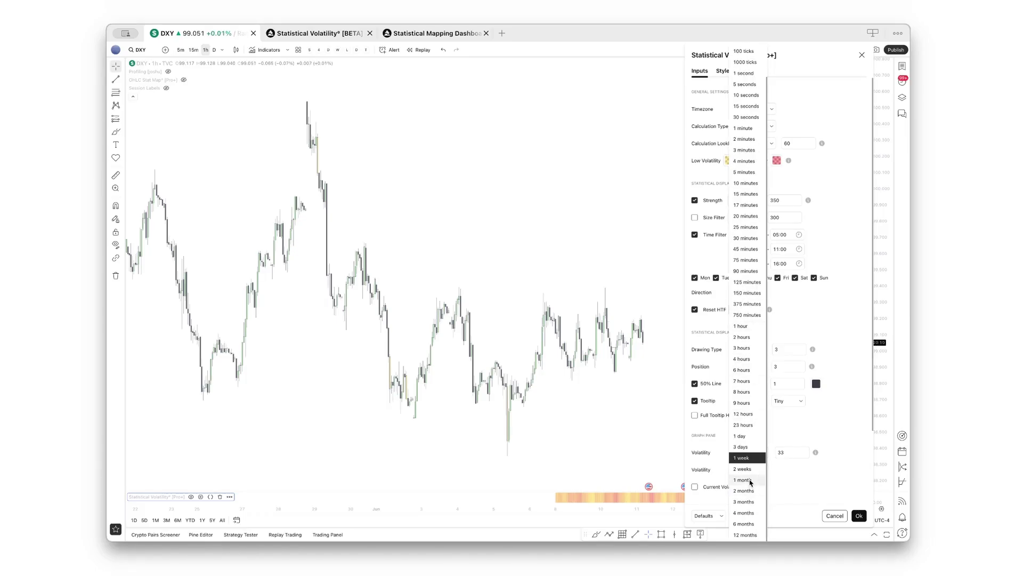
left_click(749, 480)
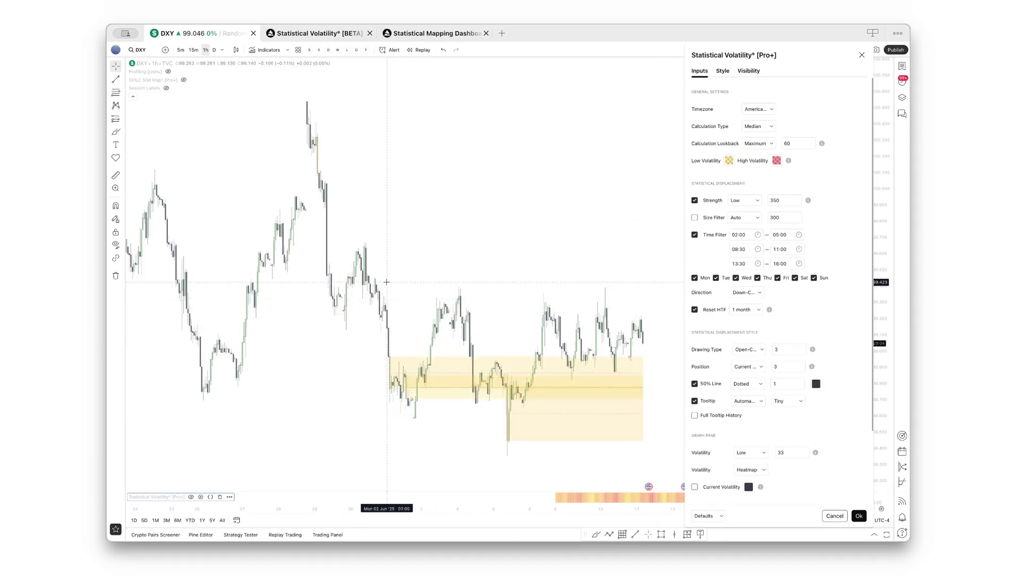
- Set the zone Drawing Type to FVG
scroll(569, 320, "up", 2)
left_click(736, 350)
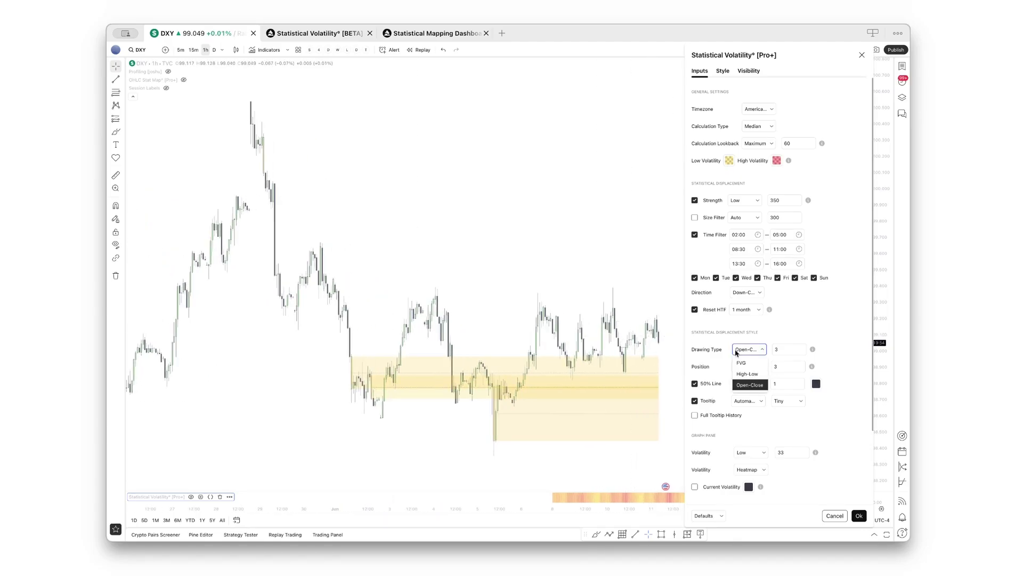
left_click(741, 362)
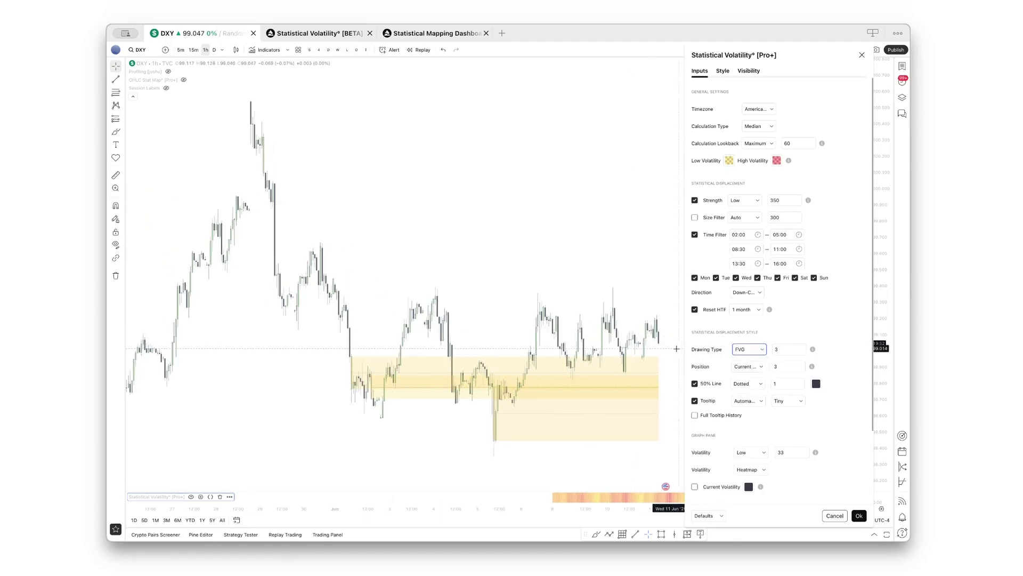
scroll(641, 352, "up", 1)
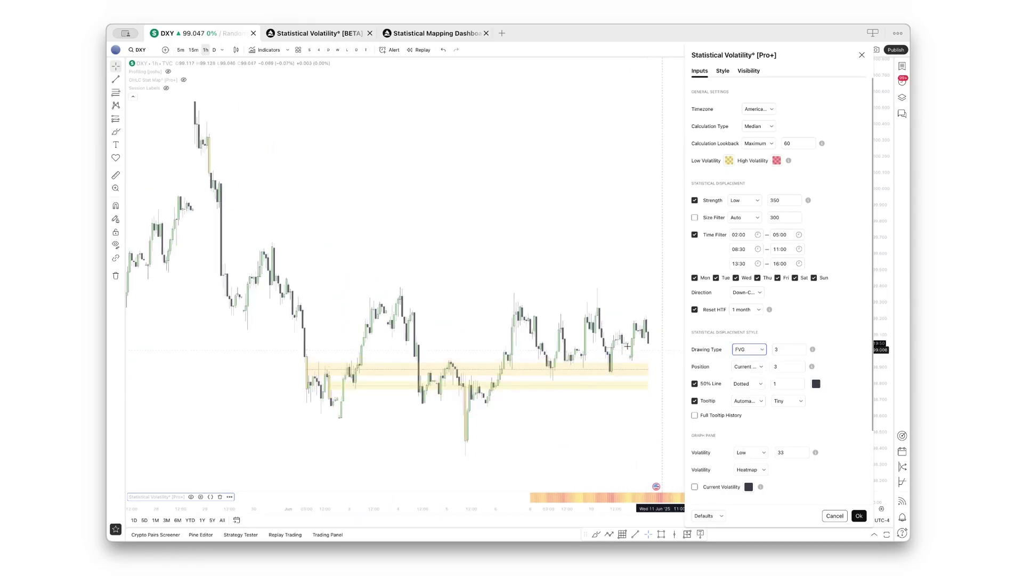
scroll(629, 349, "up", 1)
scroll(363, 357, "up", 1)
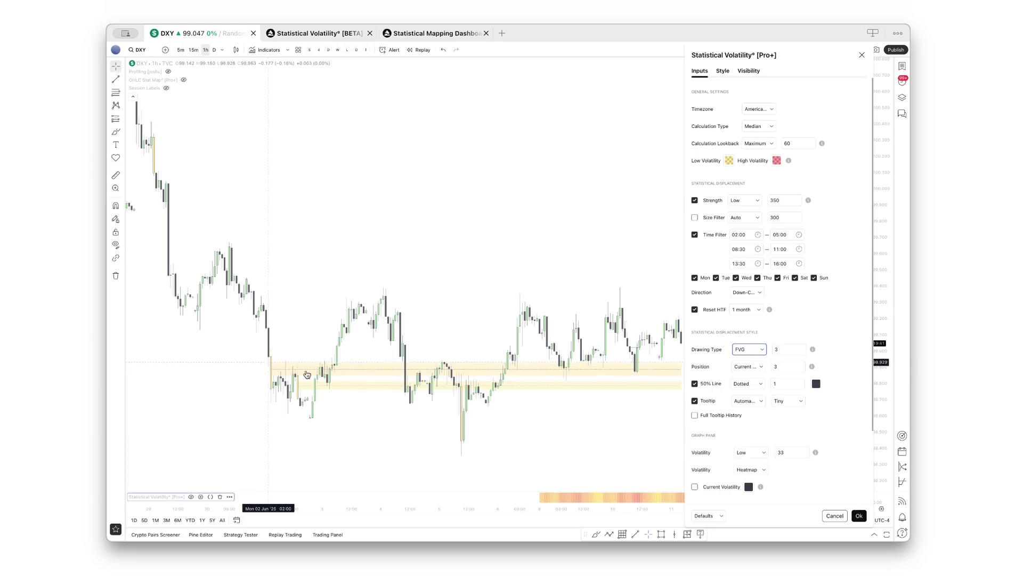
scroll(469, 411, "up", 1)
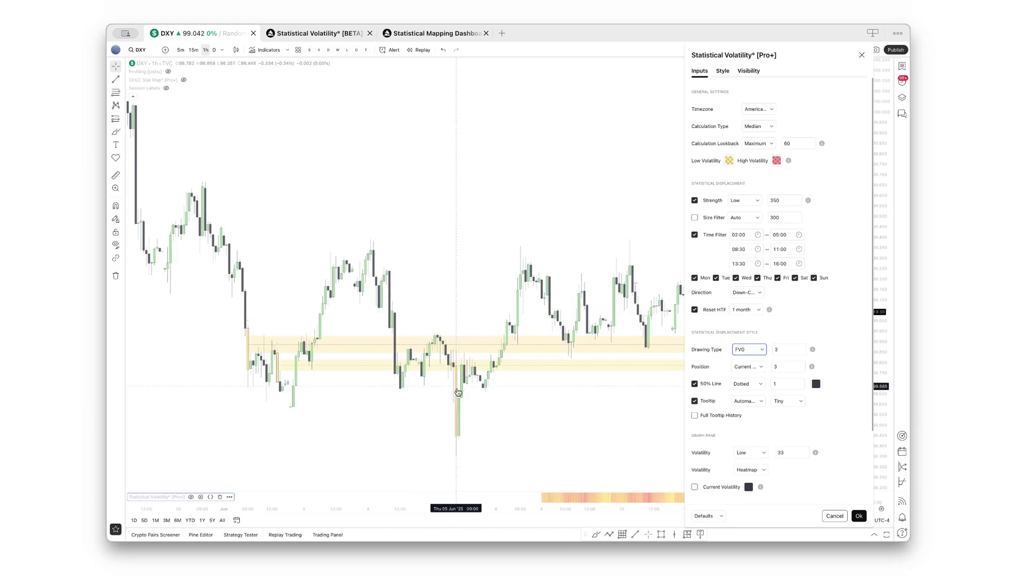
- Preview High-Low and Open-Close drawing, then return Drawing Type to FVG
left_click(746, 351)
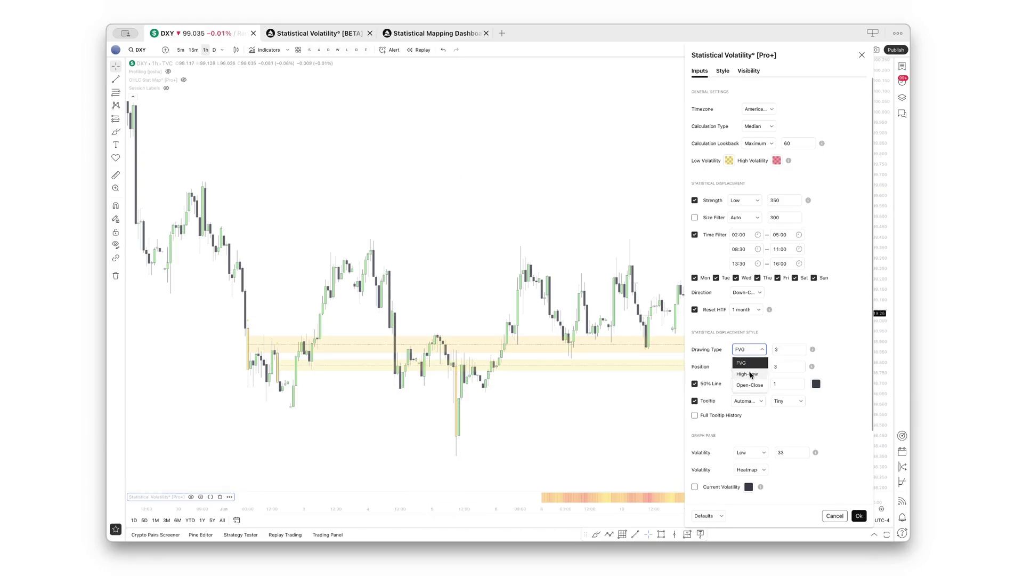
left_click(748, 374)
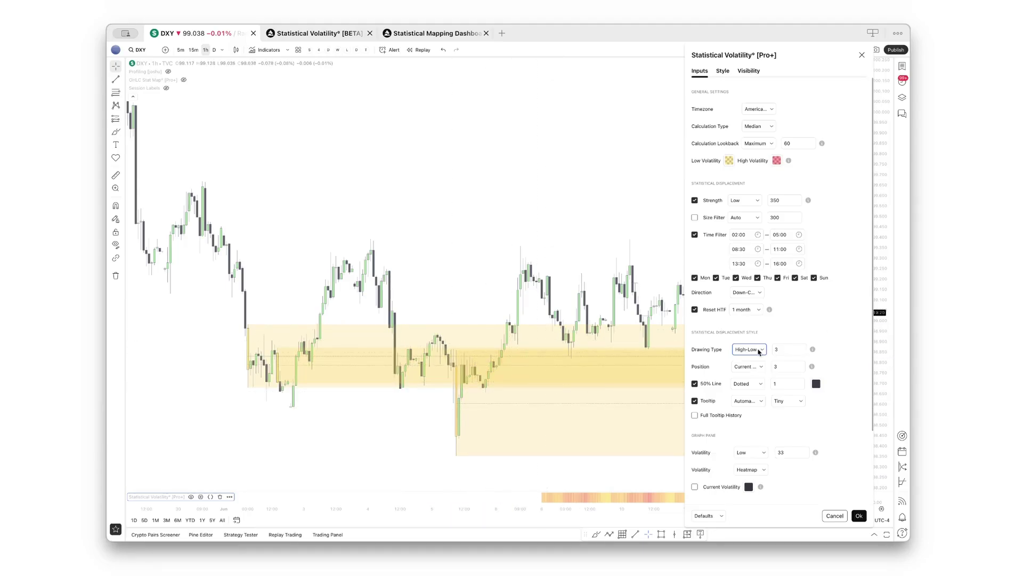
left_click(759, 351)
left_click(748, 366)
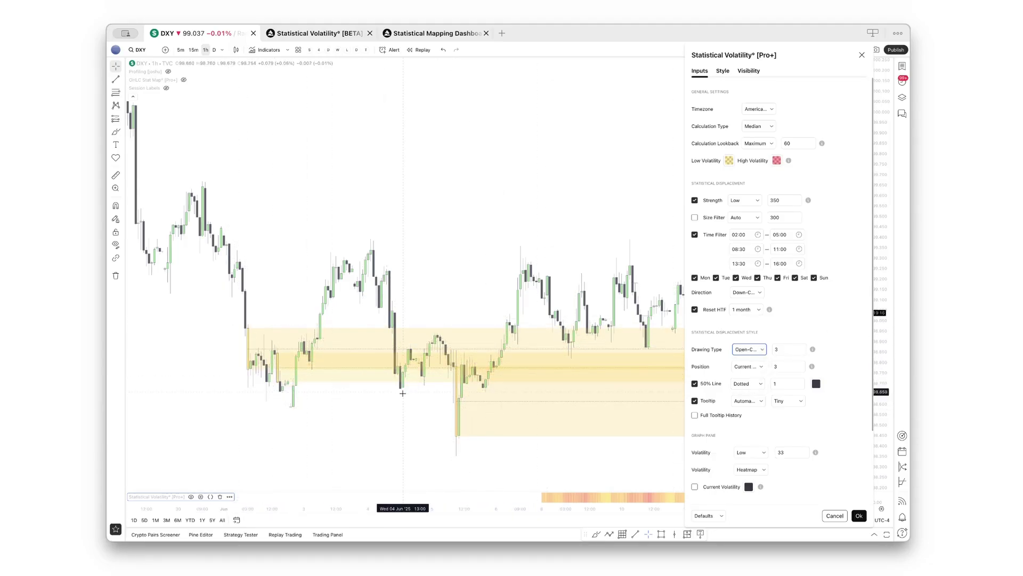
left_click(748, 349)
left_click(746, 365)
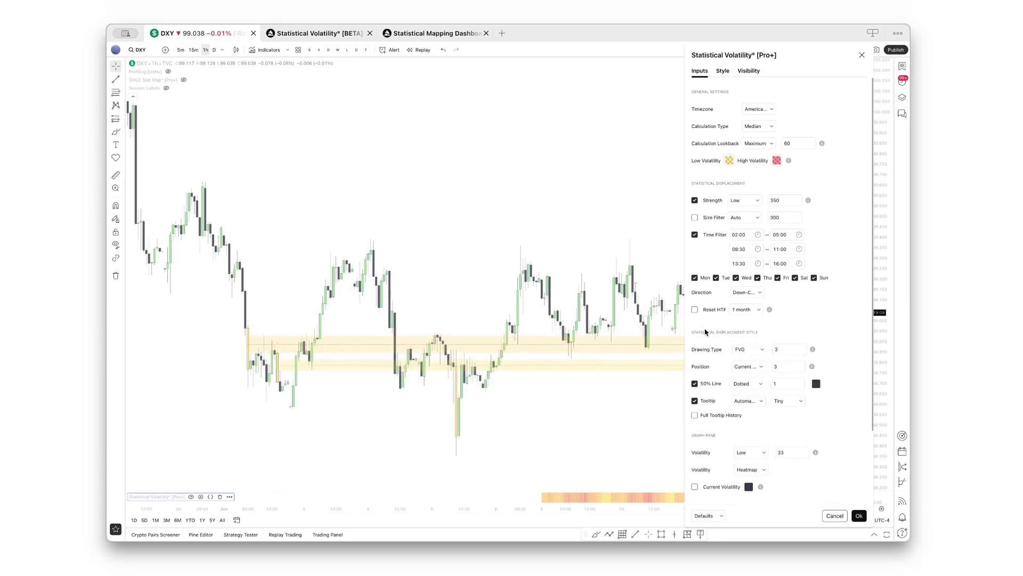
- Set zone Position to Bars with a length of 20 and close the settings
scroll(709, 333, "down", 1)
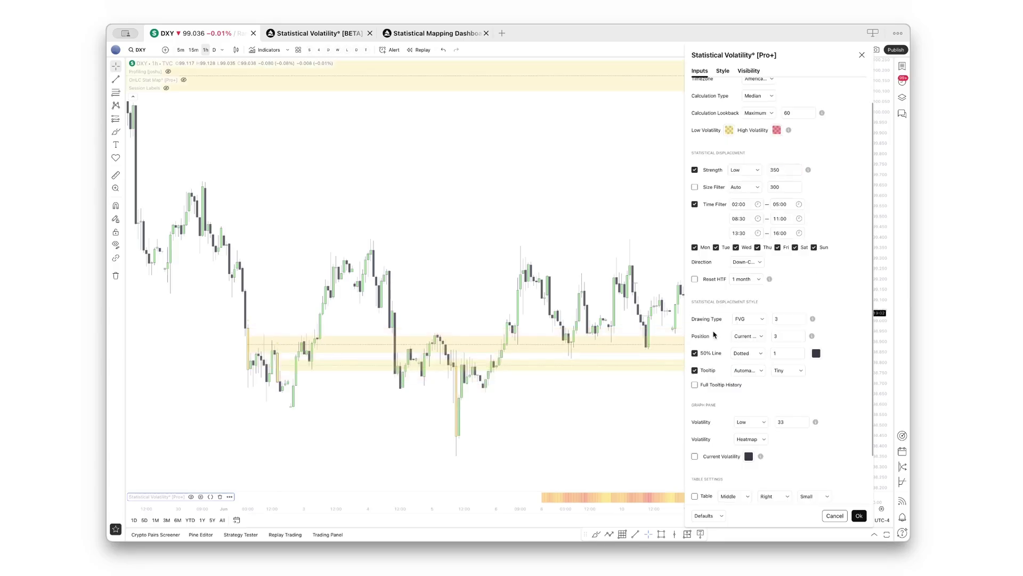
left_click(754, 335)
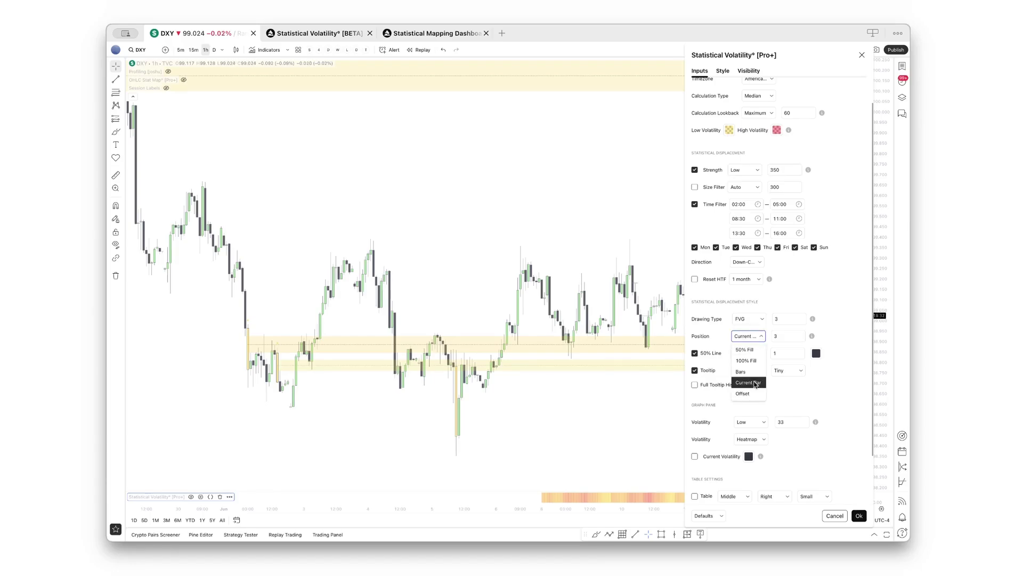
scroll(274, 347, "down", 3)
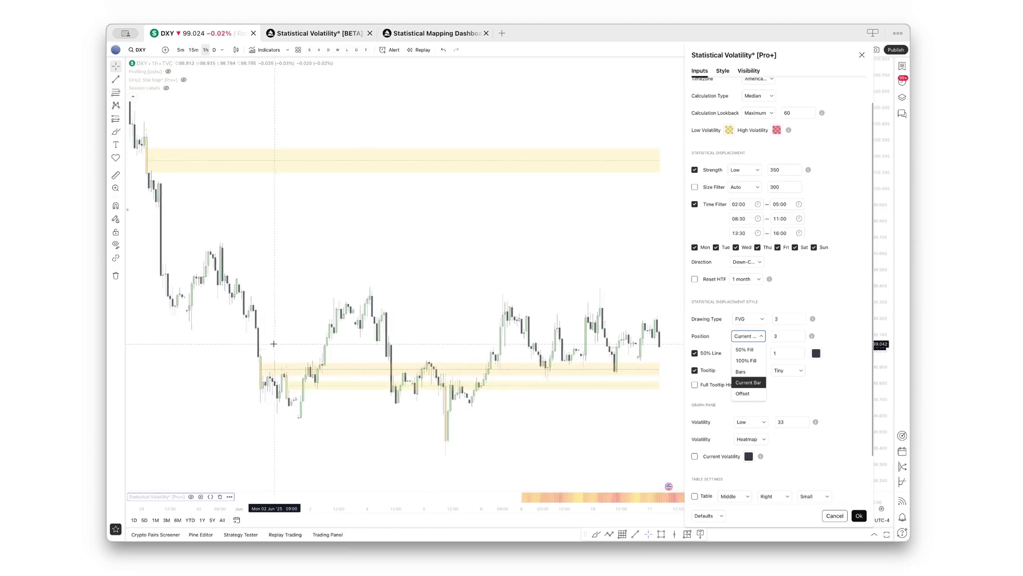
scroll(275, 347, "up", 1)
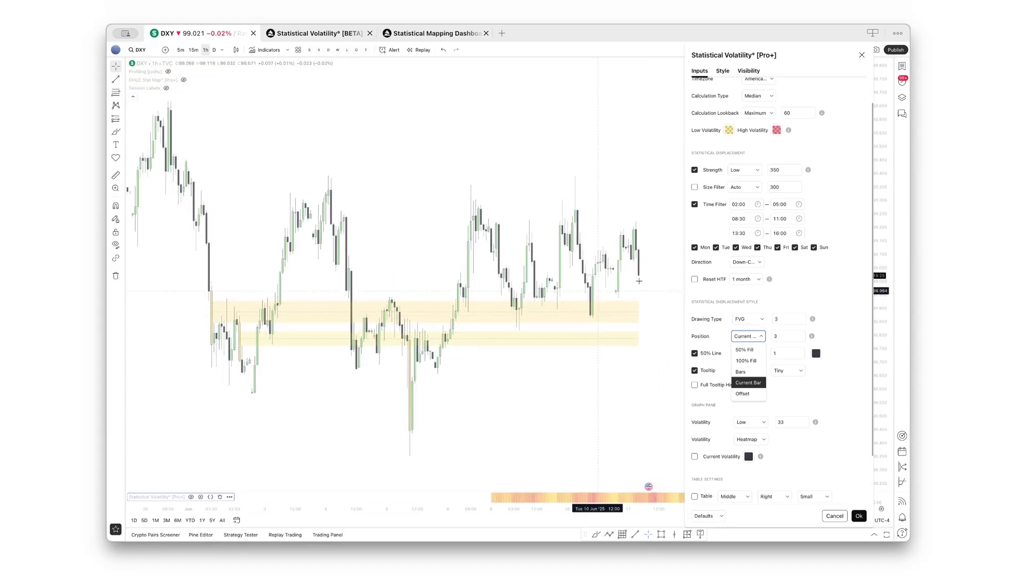
left_click(744, 371)
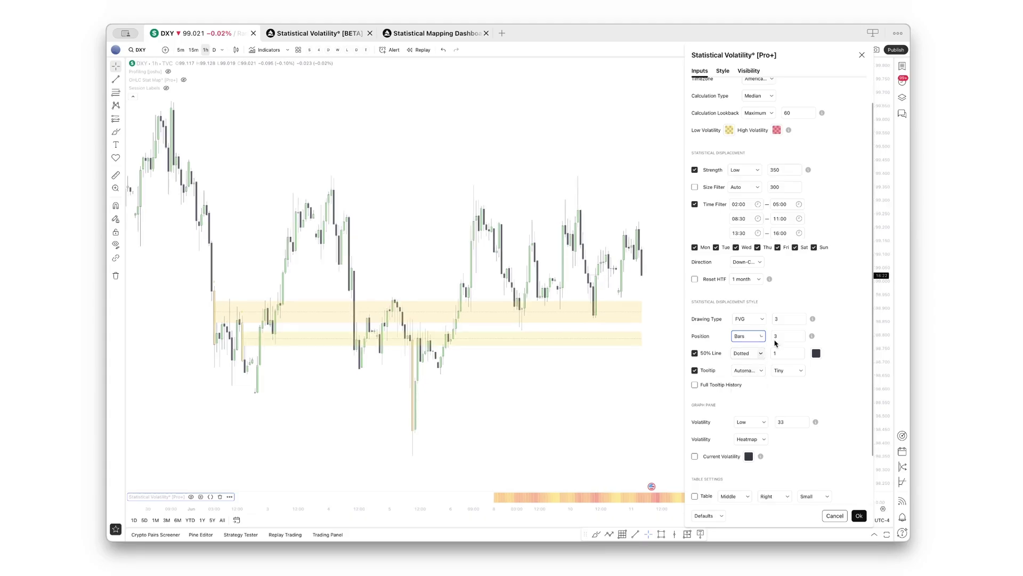
double_click(785, 337)
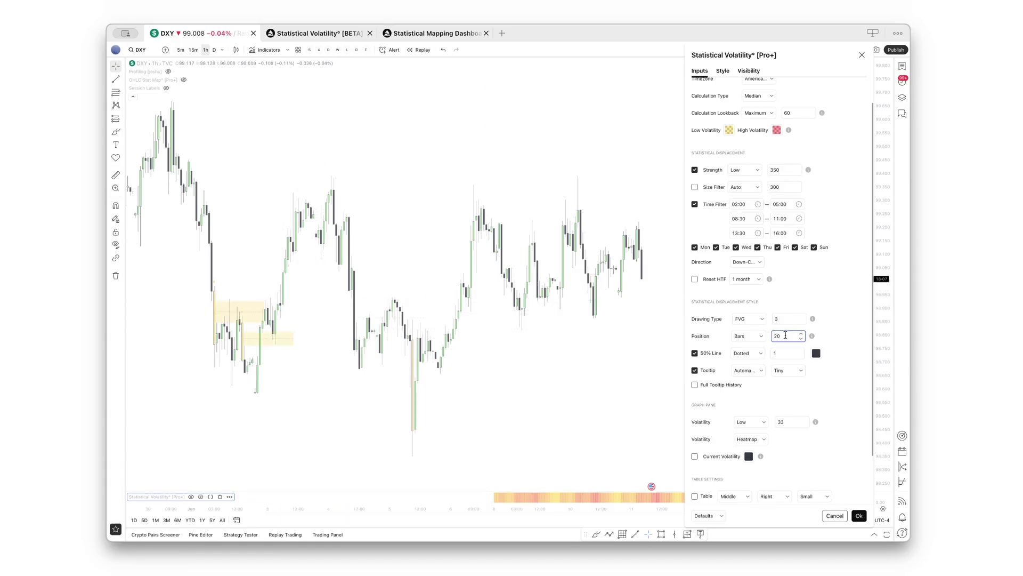
key("Escape")
left_click(237, 380, "shift")
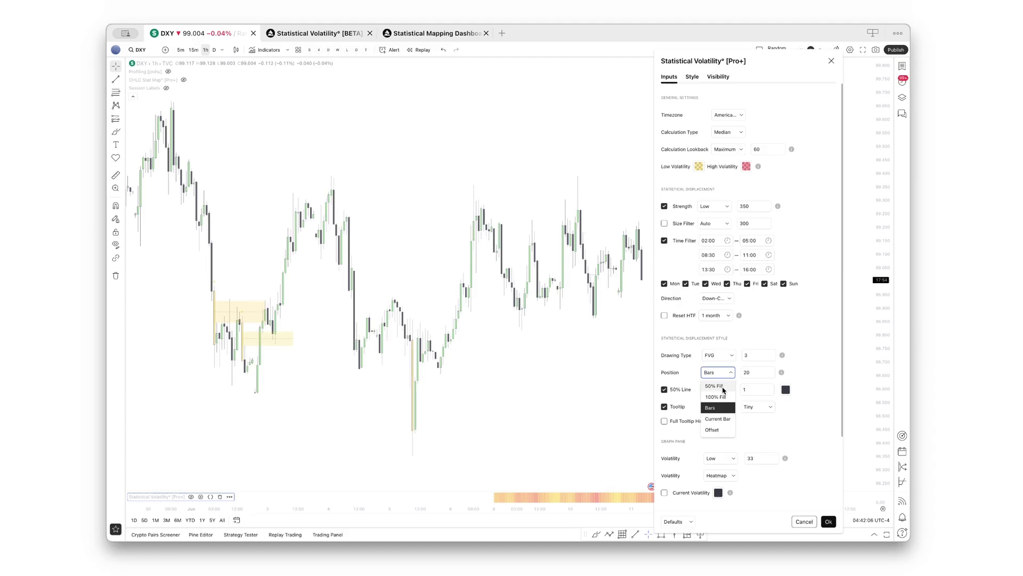
- Try 50% Fill, then set zone Position to Offset and apply it
left_click(723, 387)
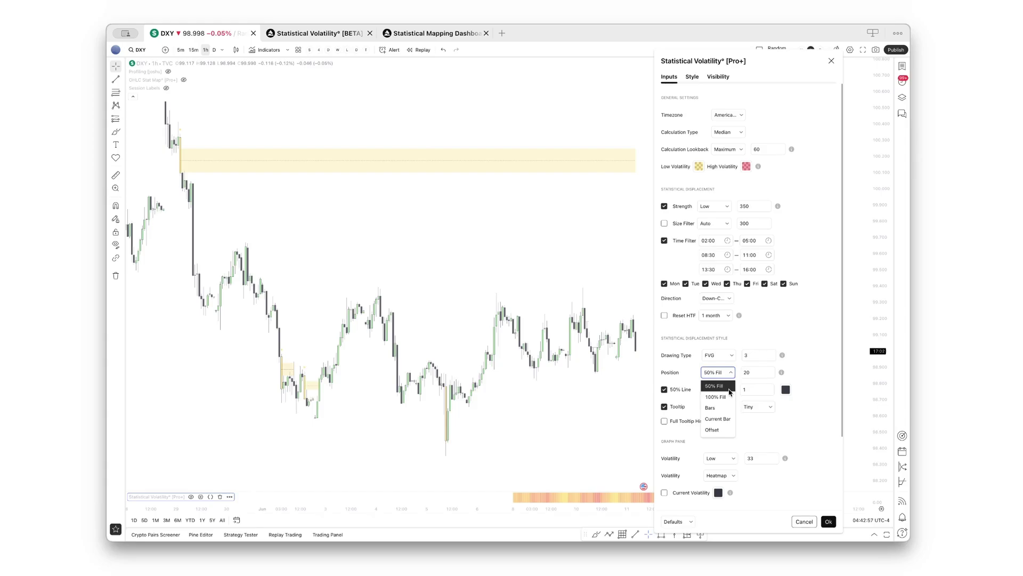
left_click(712, 430)
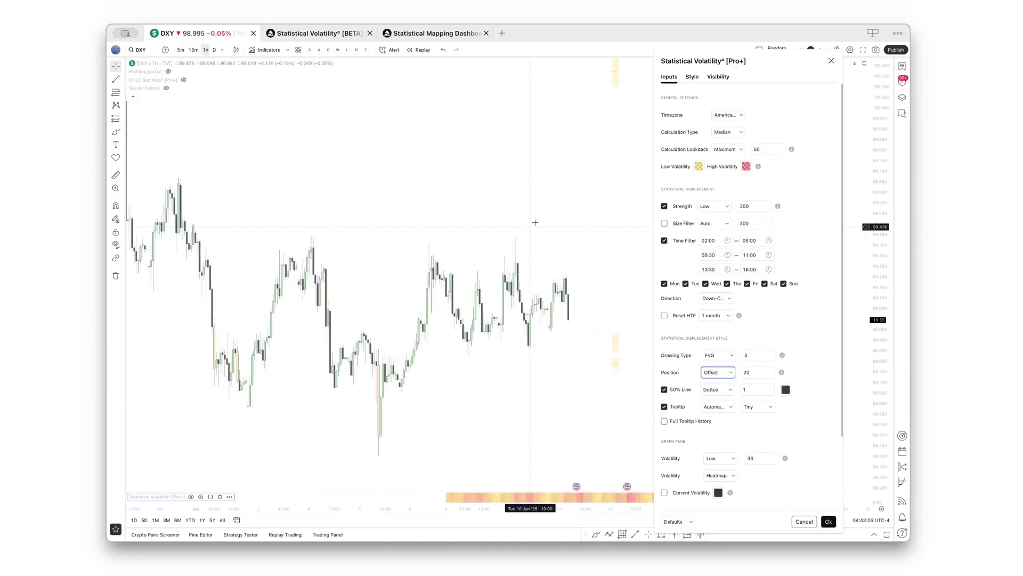
key("Escape")
scroll(648, 357, "up", 5)
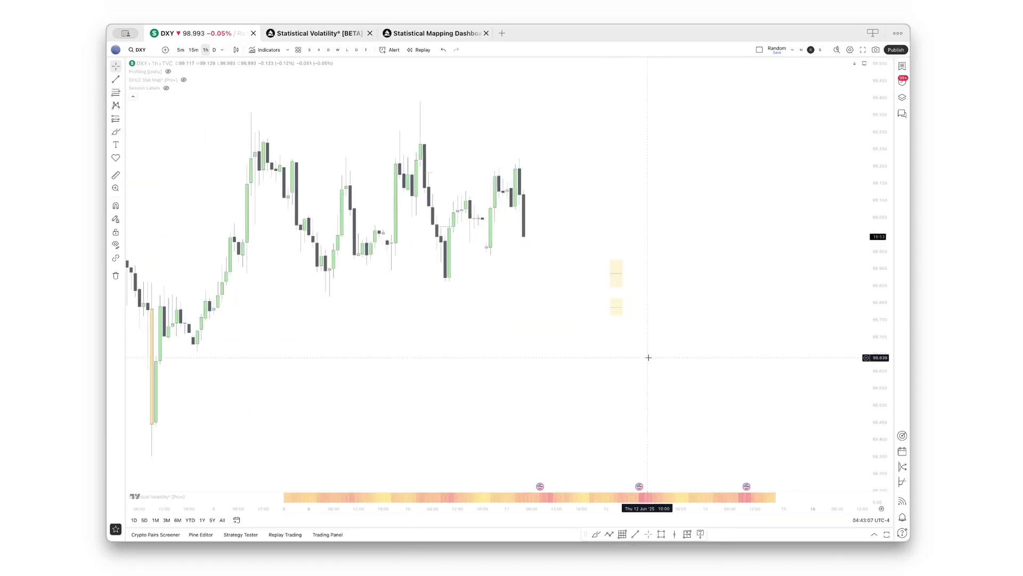
scroll(642, 343, "up", 2)
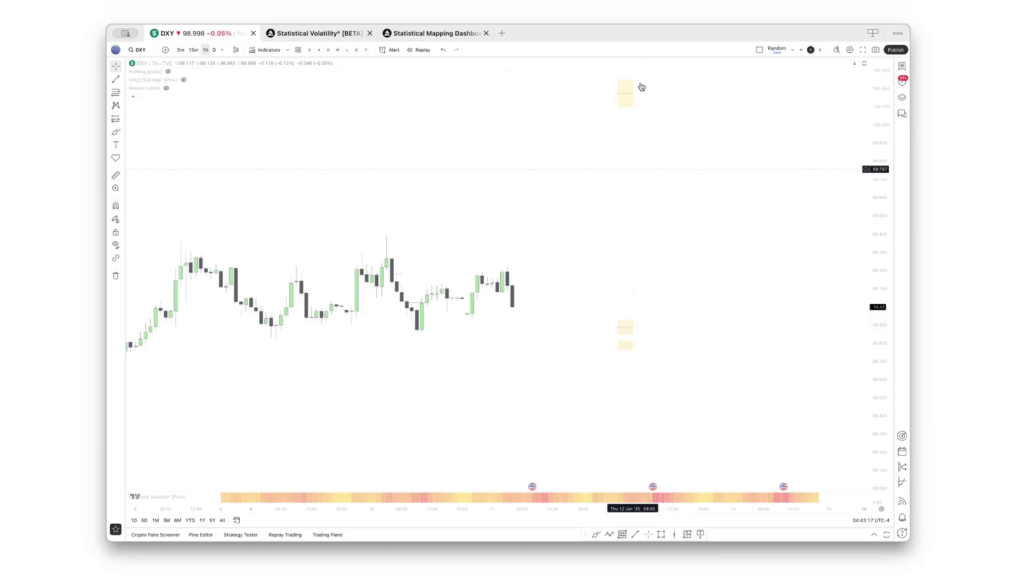
- Set zone Position to Current Bar so zones stretch to the latest candle
double_click(787, 368)
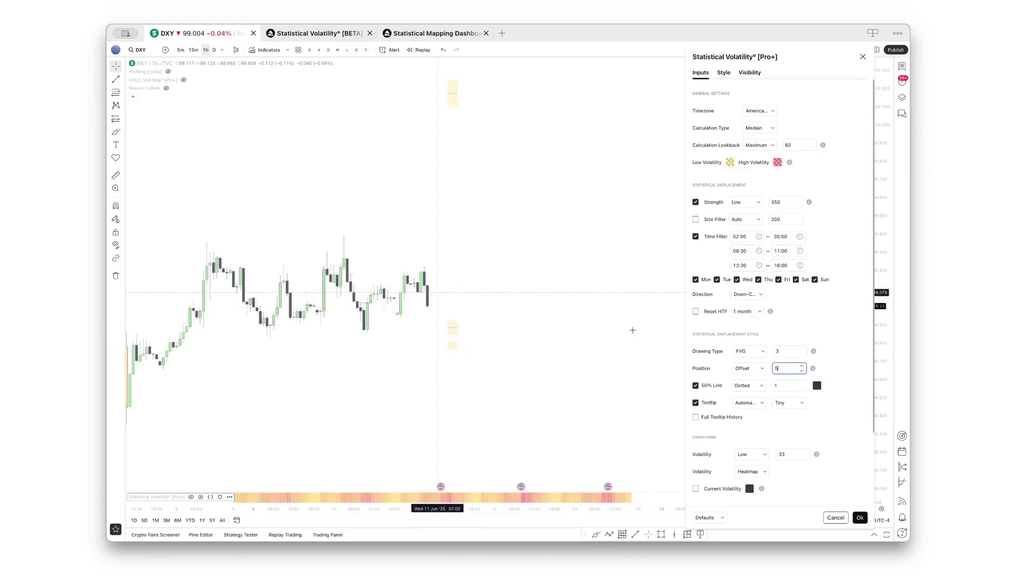
left_click(749, 368)
left_click(752, 393)
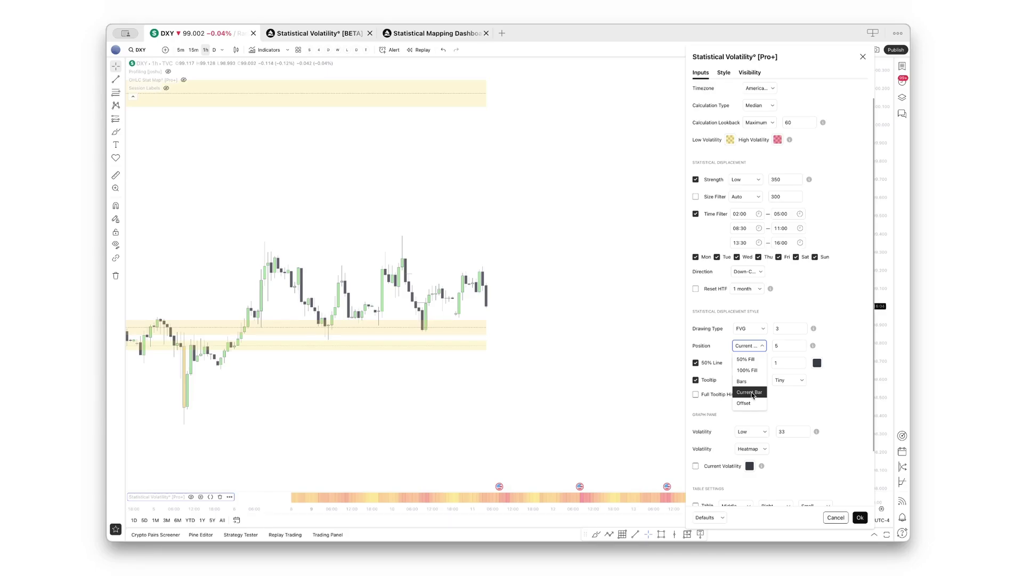
left_click(763, 392)
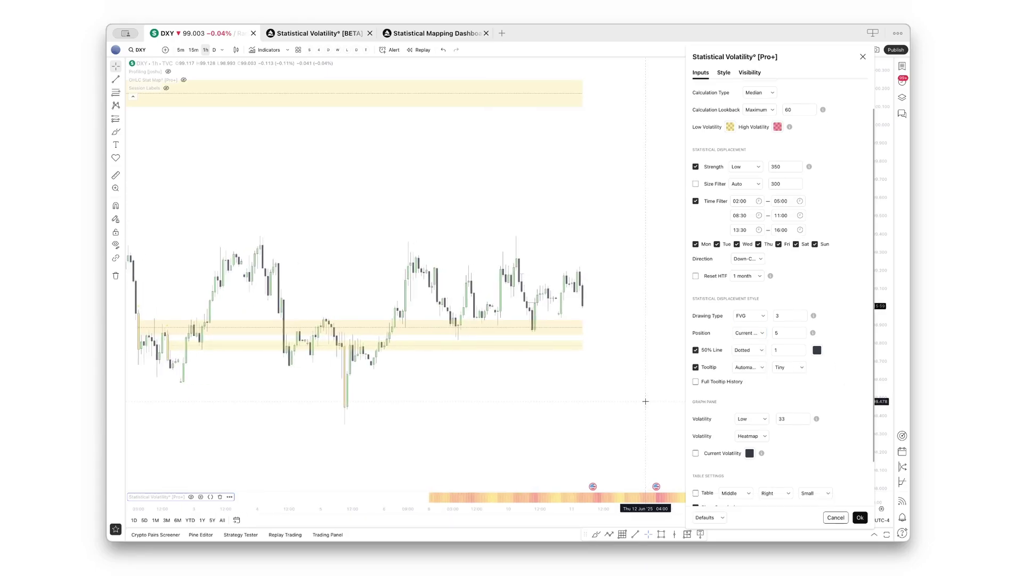
scroll(705, 382, "up", 2)
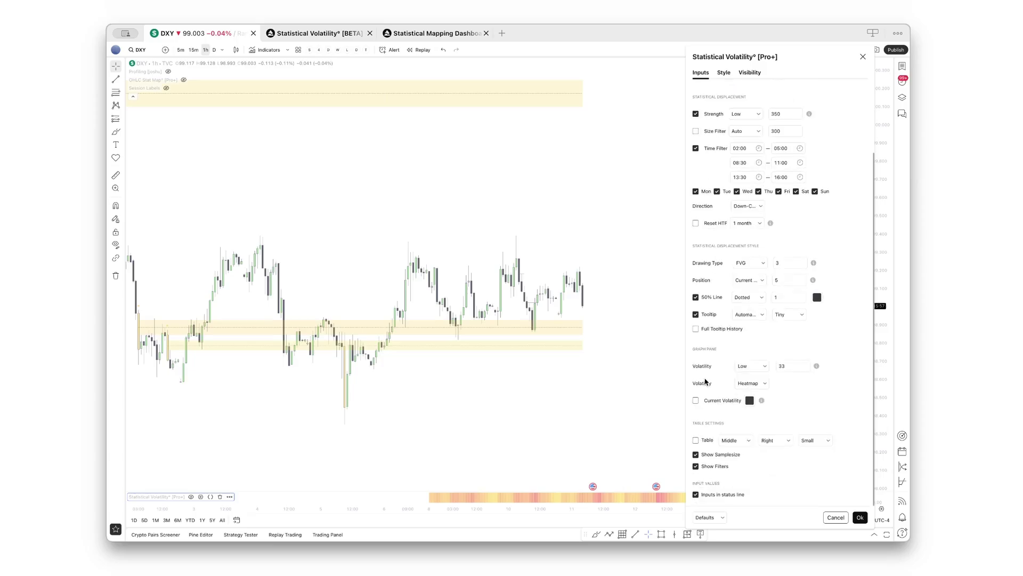
scroll(463, 367, "left", 5)
scroll(462, 367, "left", 10)
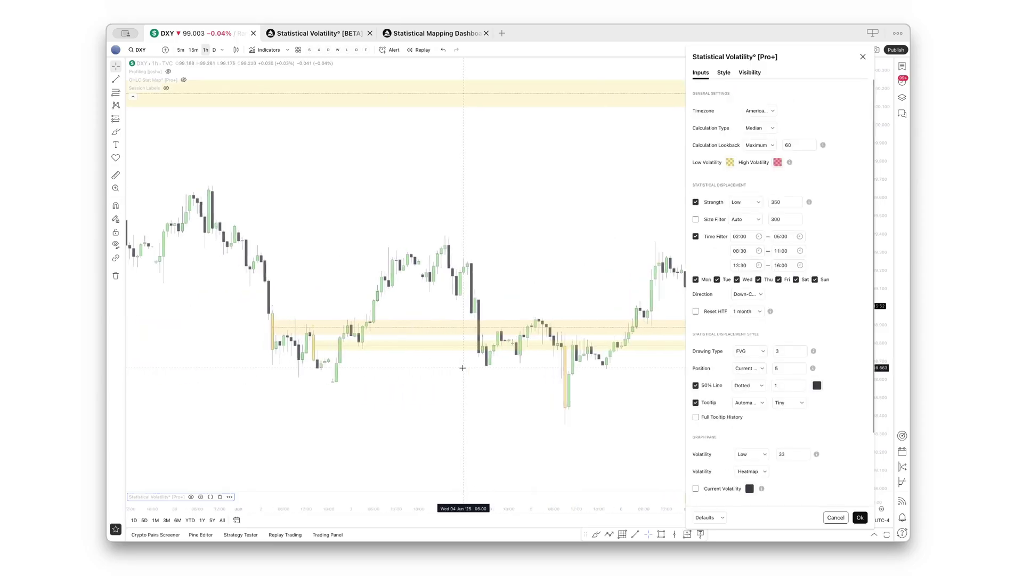
scroll(471, 358, "up", 2)
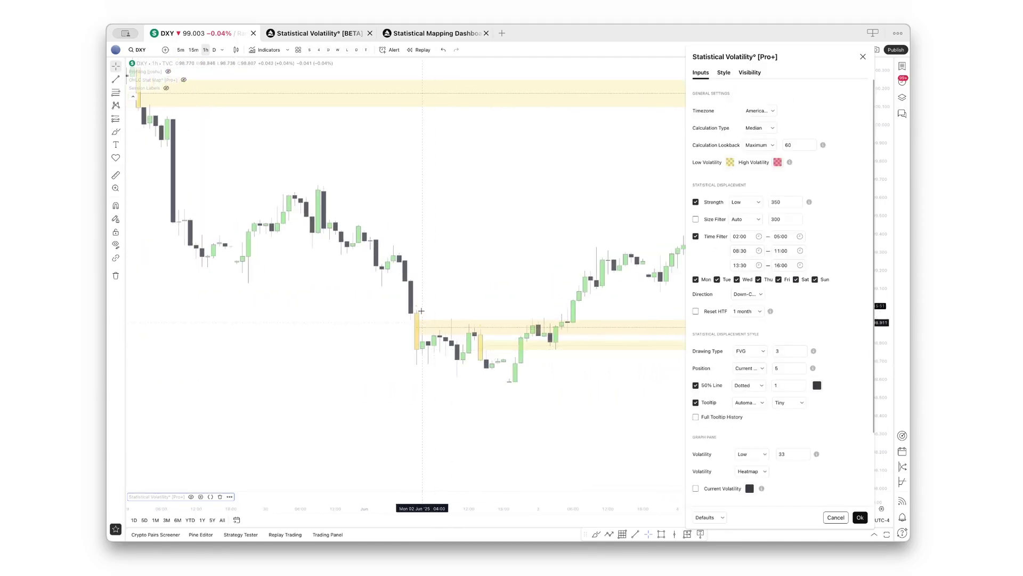
key("Escape")
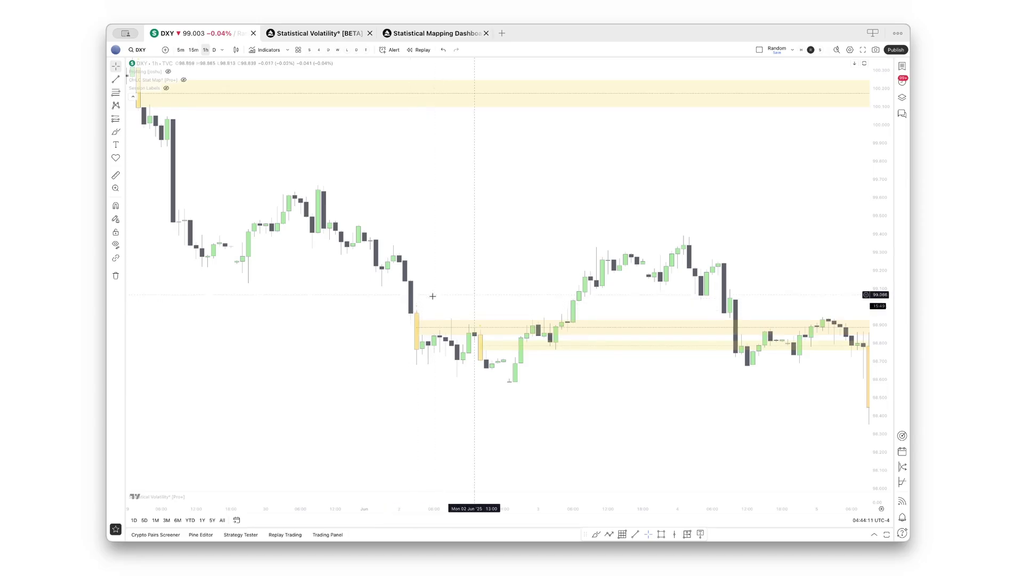
- Move the settings dialog aside and change Tooltip size from Tiny to Large
double_click(159, 498)
left_click_drag(457, 58, 676, 59)
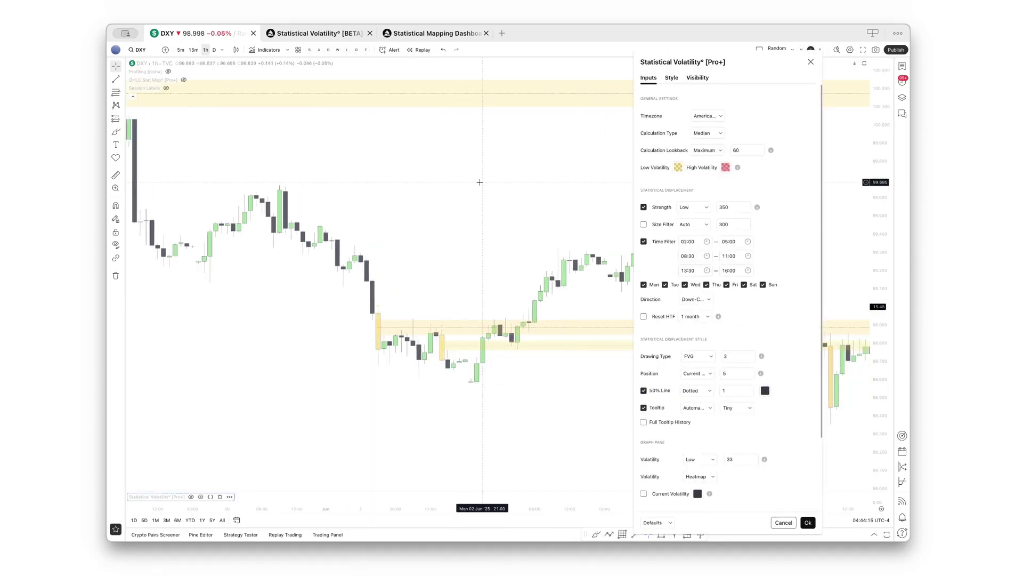
left_click(741, 409)
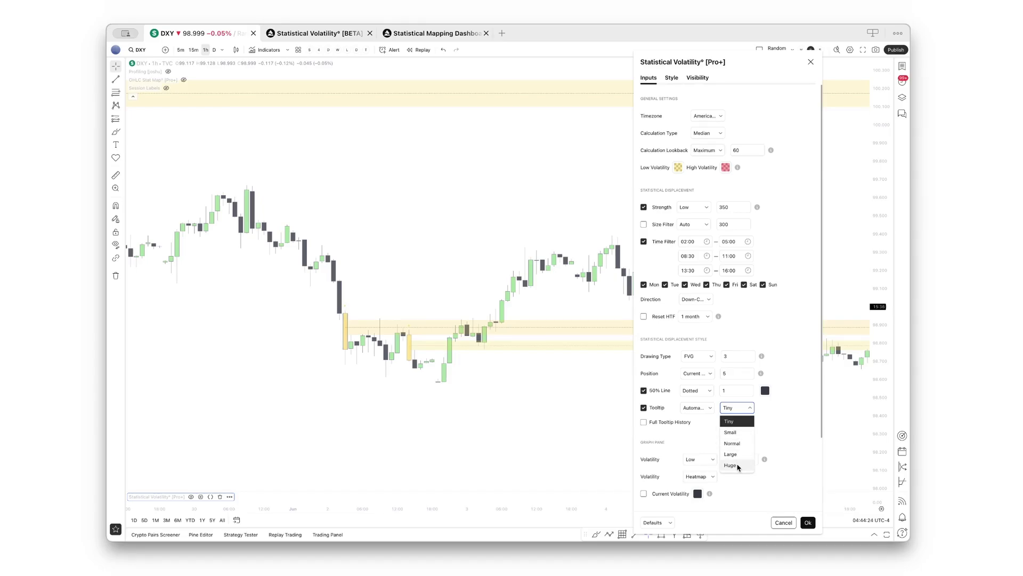
left_click(740, 455)
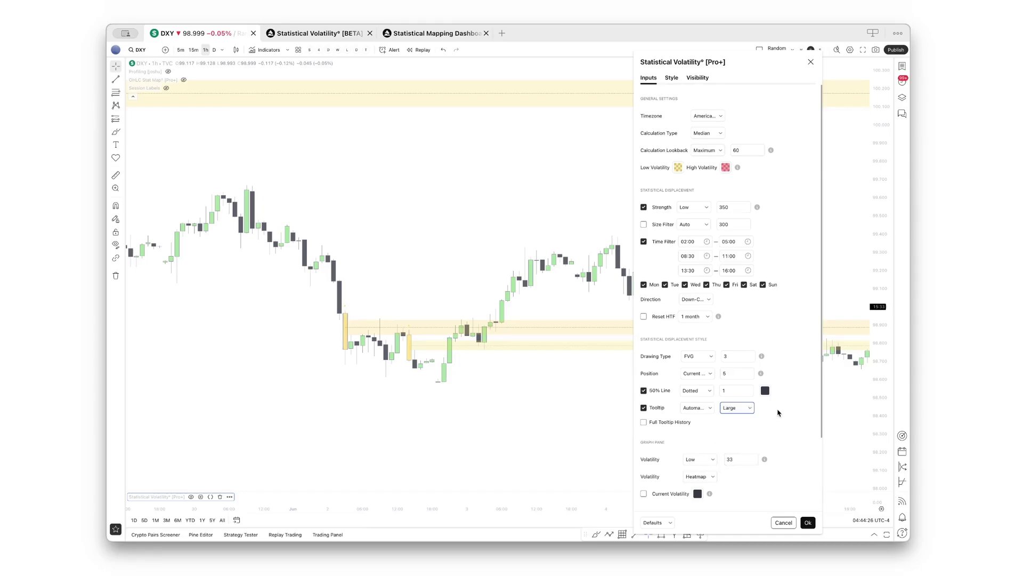
key("Escape")
mouse_move(347, 303)
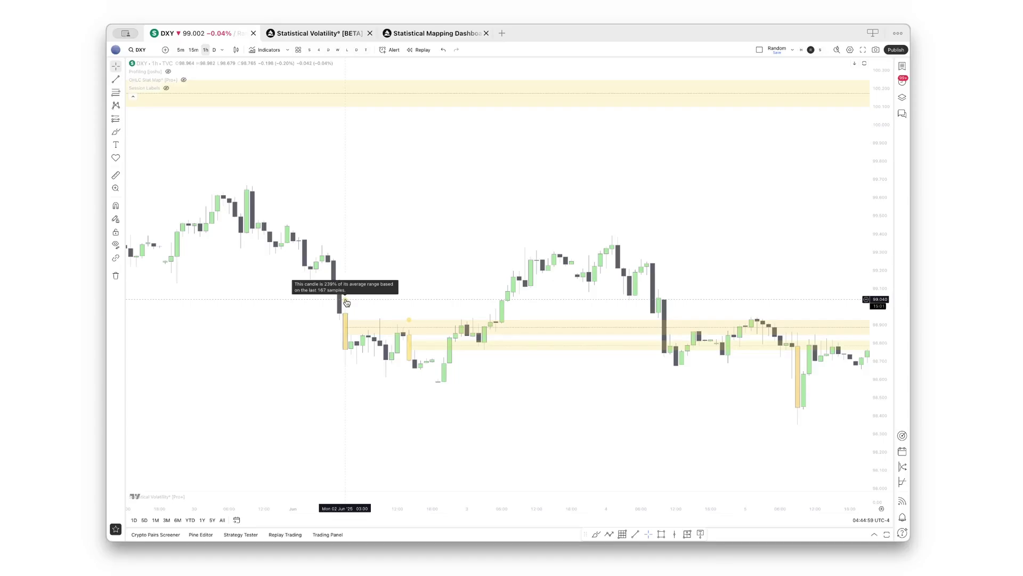
- Enable Full Tooltip History, zoom out, and read a candle tooltip showing 271% over 172 samples
double_click(174, 488)
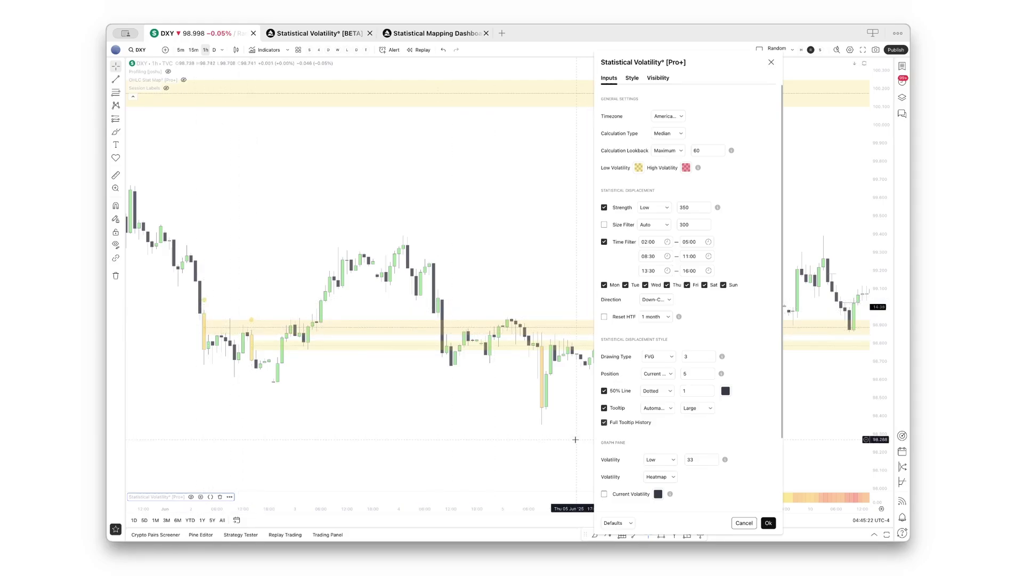
left_click(570, 441)
scroll(568, 441, "down", 5)
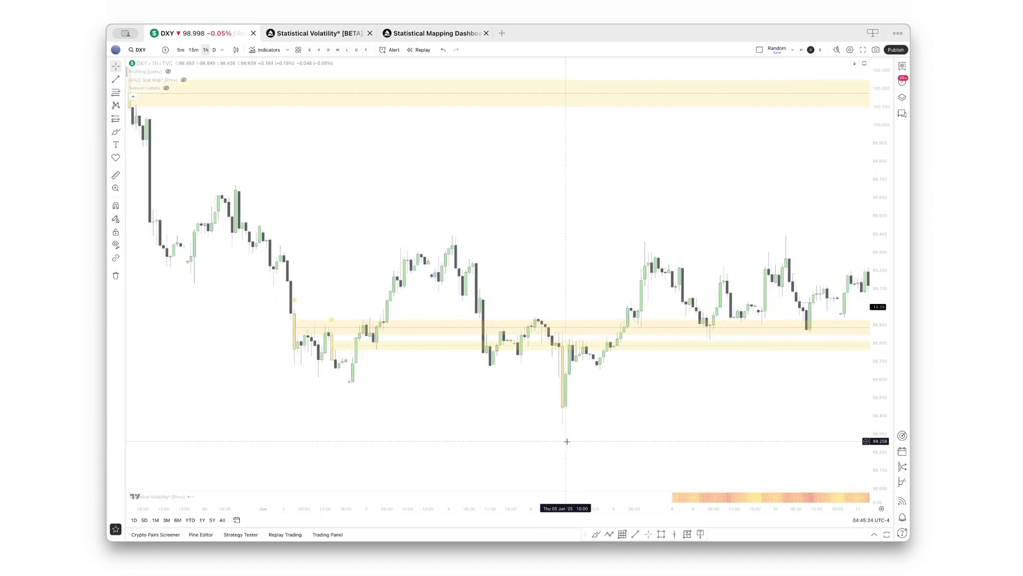
left_click_drag(613, 297, 638, 321)
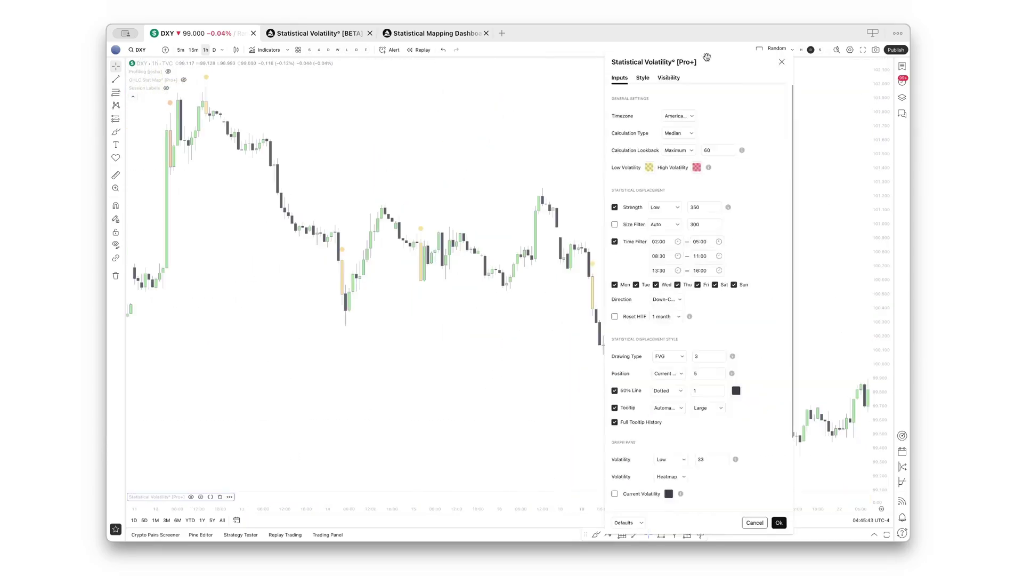
left_click_drag(707, 57, 791, 64)
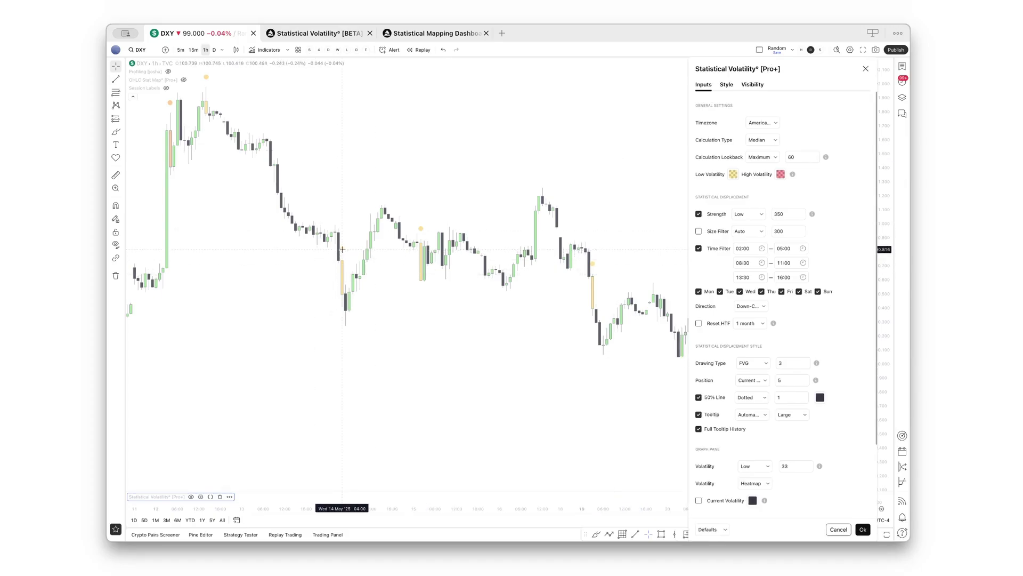
key("Return")
mouse_move(344, 252)
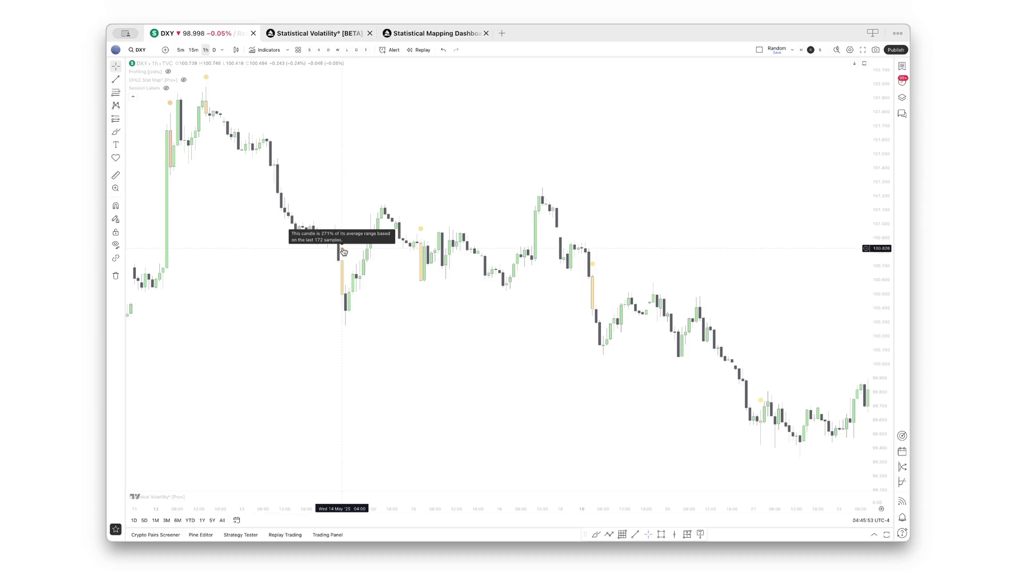
- Set the Statistical Volatility strength to a Custom value of 250 and enlarge the heatmap pane
left_click(200, 496)
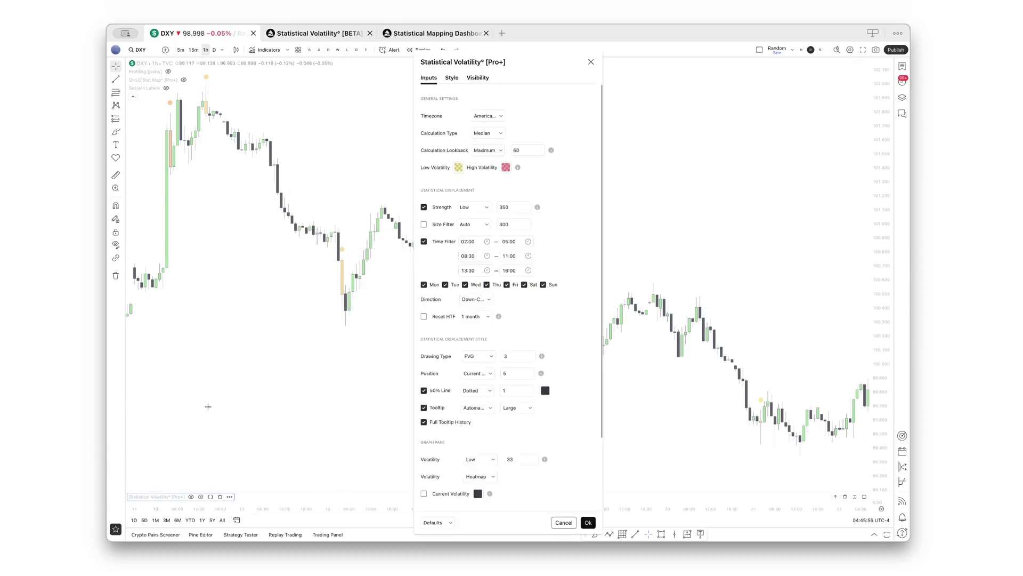
left_click_drag(477, 62, 698, 62)
scroll(698, 134, "down", 1)
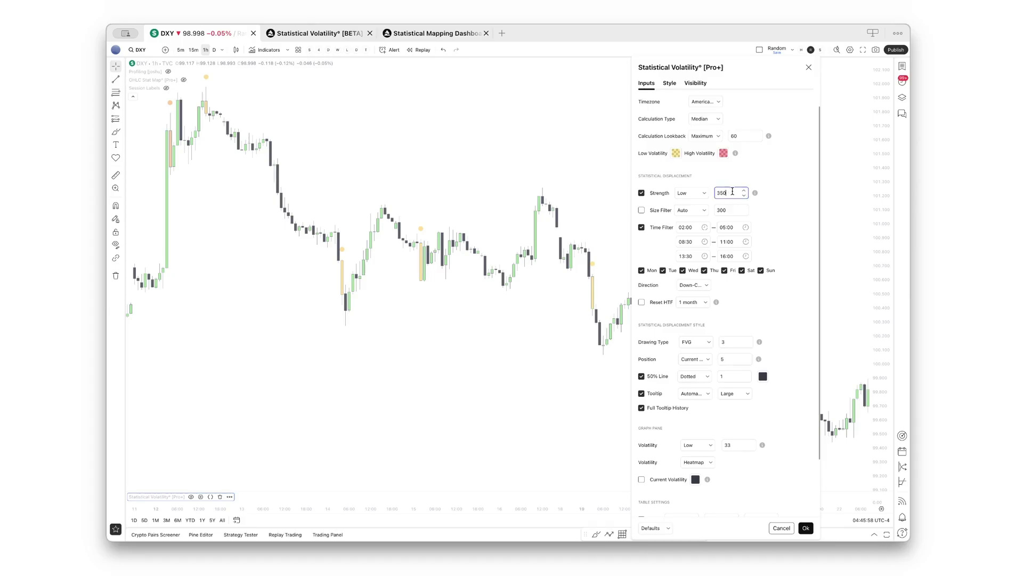
left_click(697, 193)
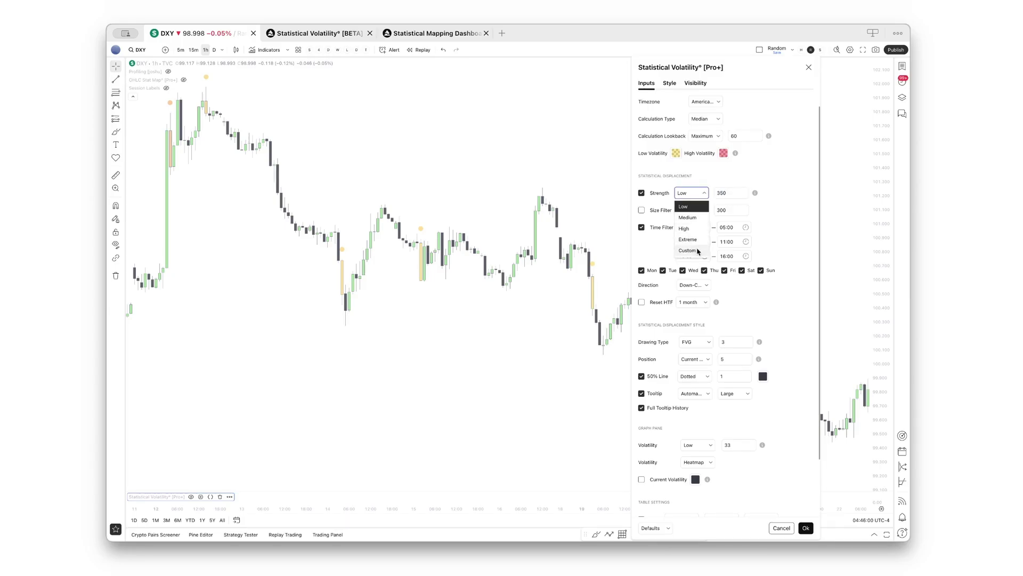
left_click(698, 250)
double_click(736, 192)
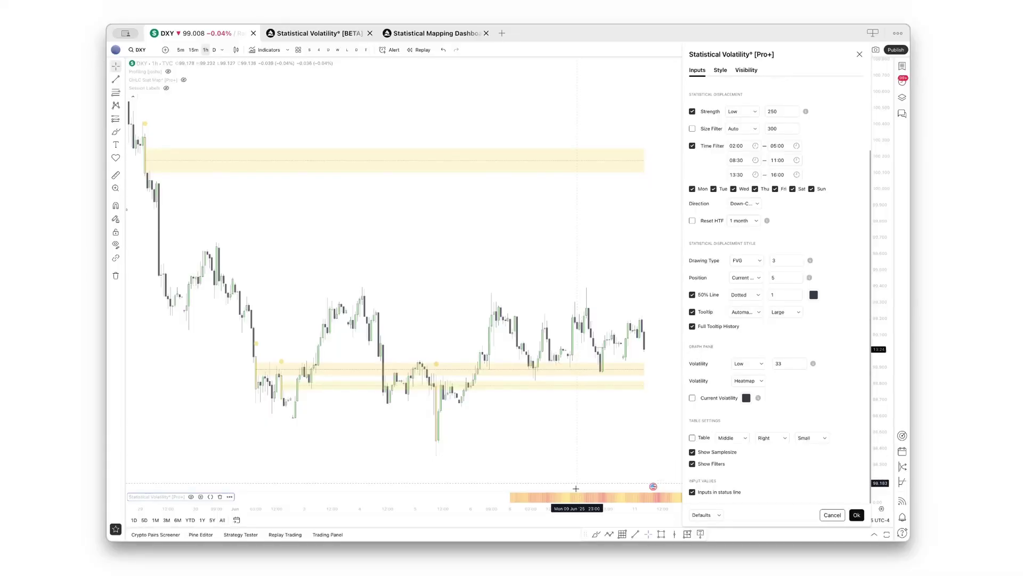
left_click_drag(576, 492, 574, 448)
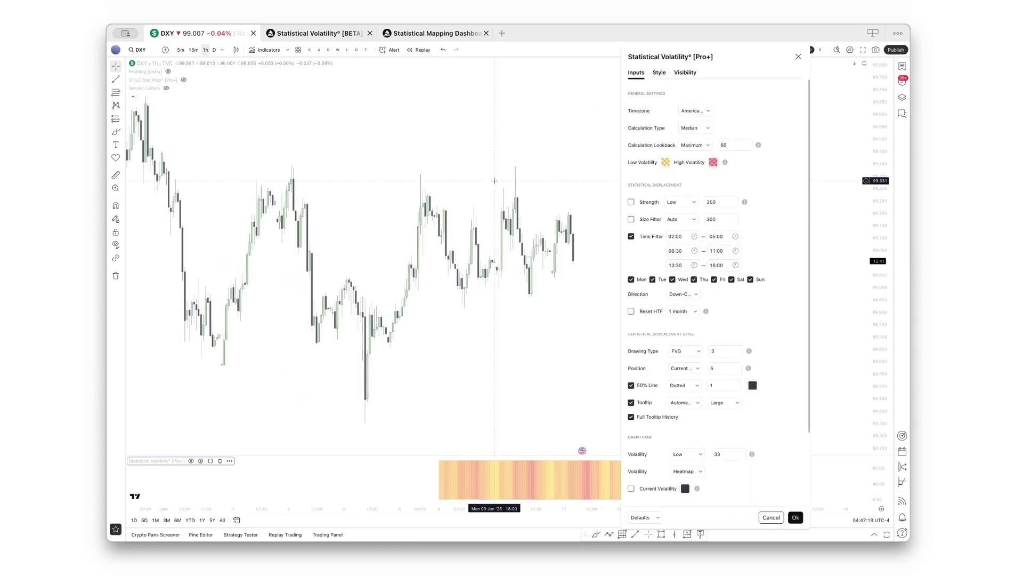
- Move the volatility heatmap from its own pane into the existing DXY price pane above
scroll(495, 180, "right", 3)
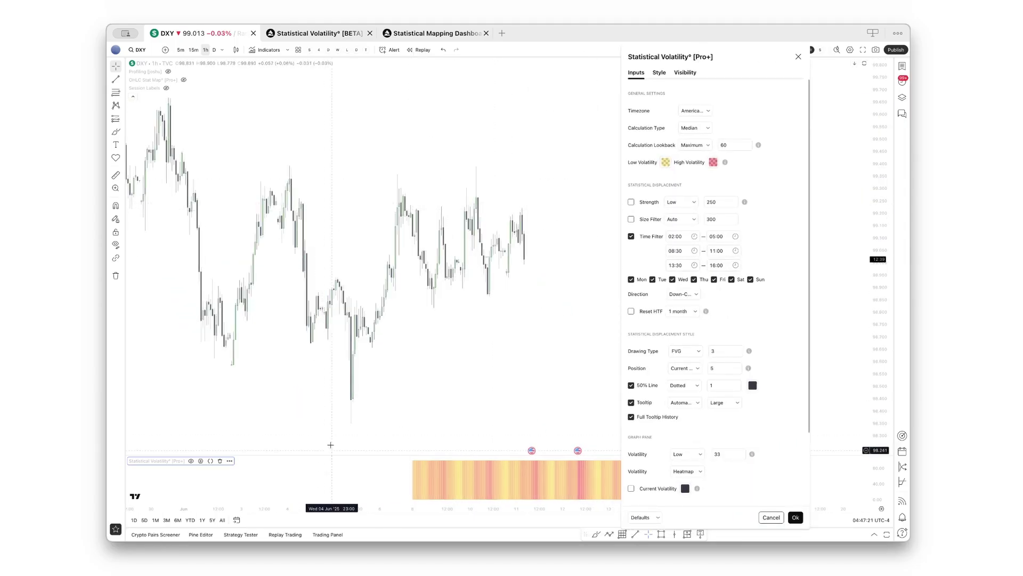
left_click(230, 461)
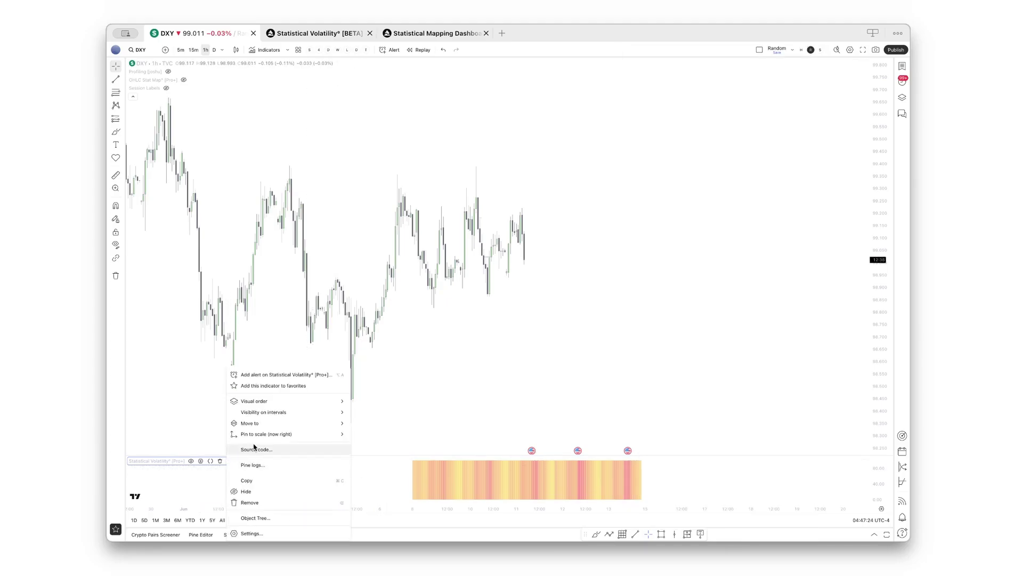
mouse_move(255, 426)
left_click(222, 462)
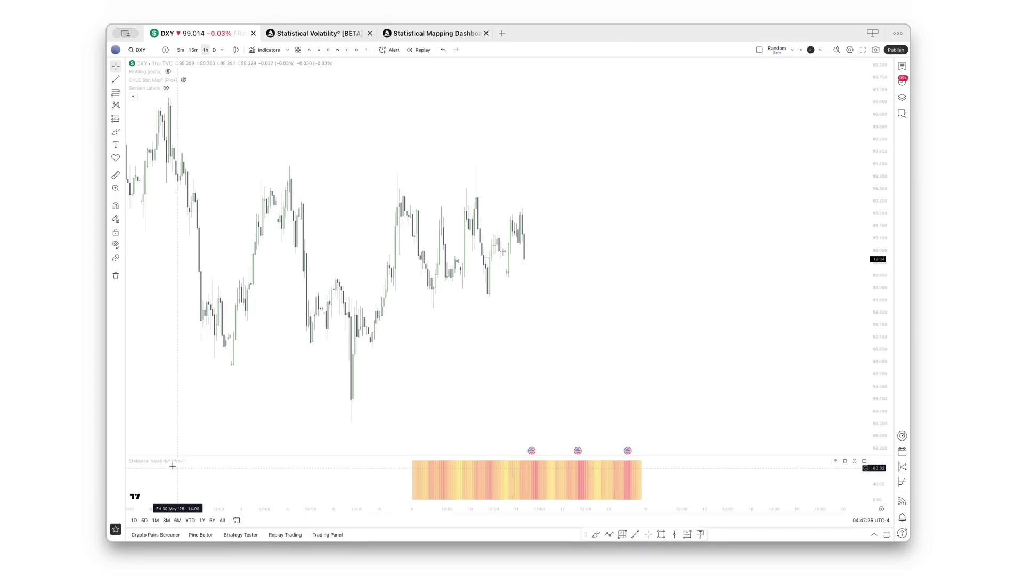
left_click(230, 460)
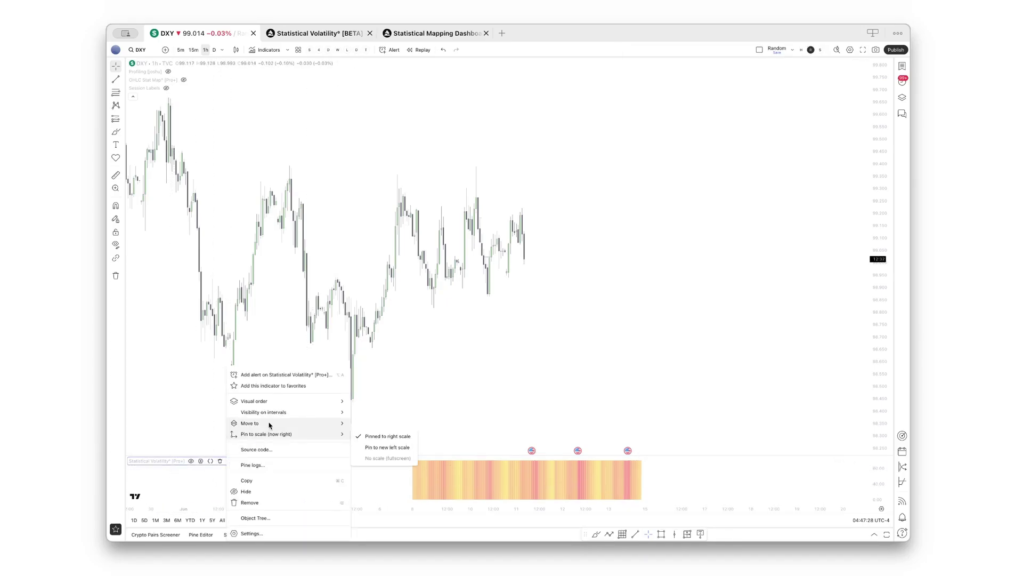
mouse_move(308, 426)
left_click(377, 425)
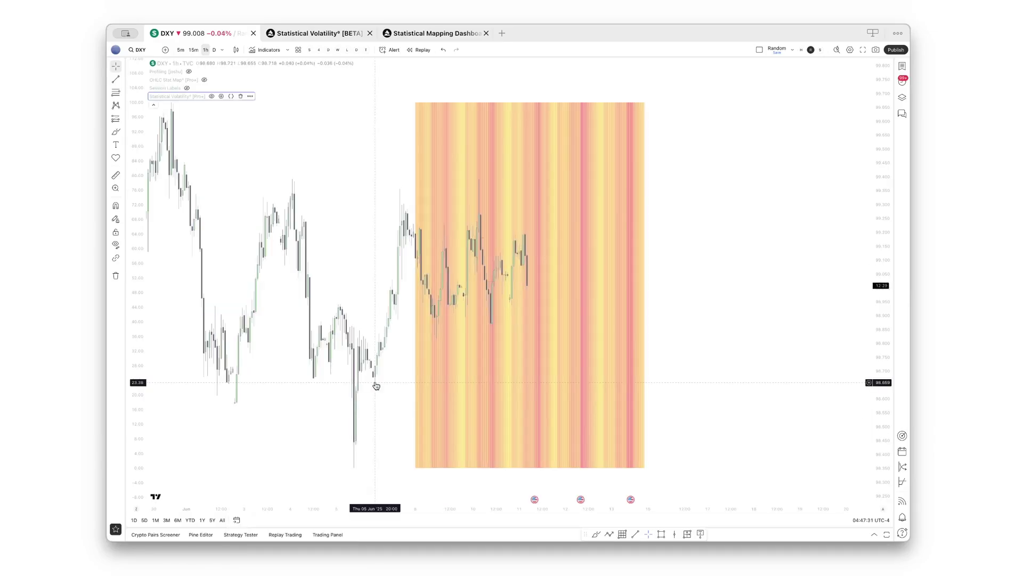
- Change the Graph Pane Volatility level from Low to High and apply it
scroll(482, 263, "up", 3)
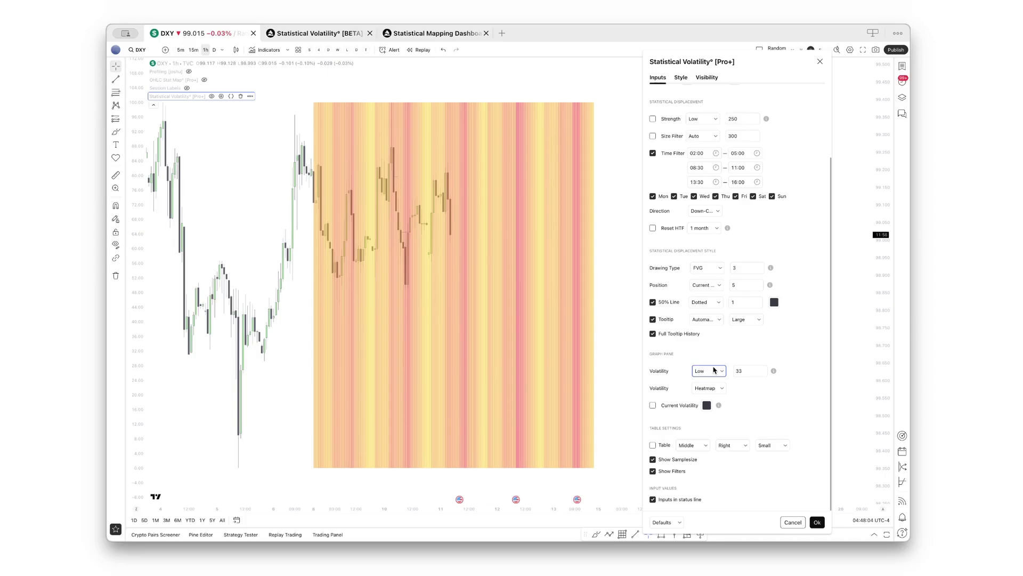
left_click(714, 370)
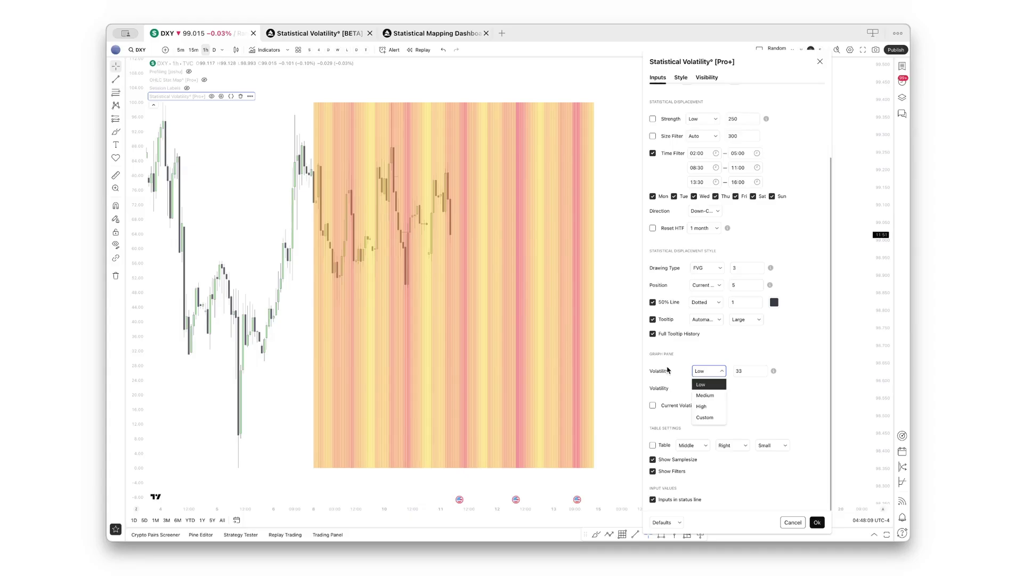
left_click(703, 407)
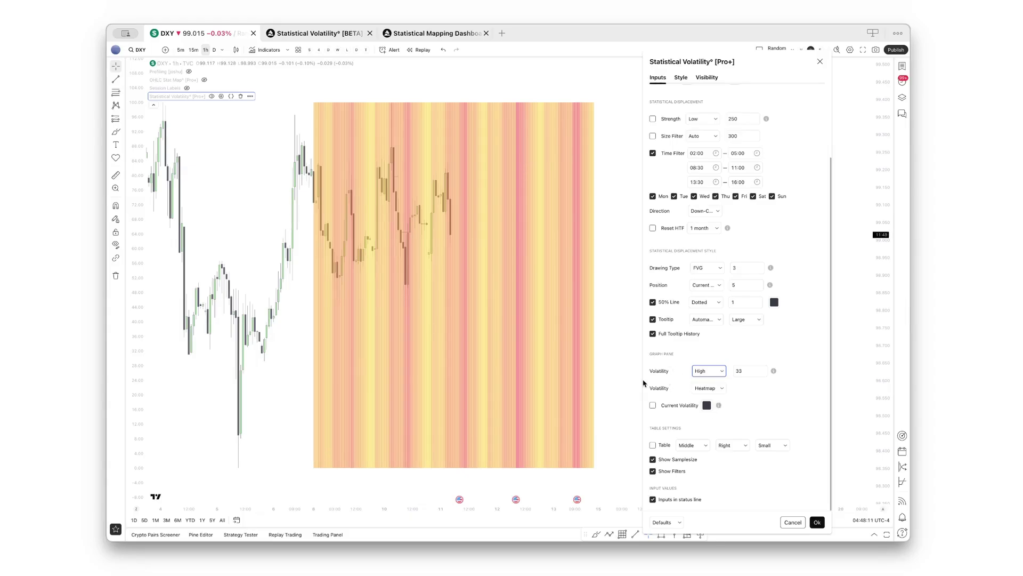
left_click(561, 223)
scroll(560, 224, "up", 3)
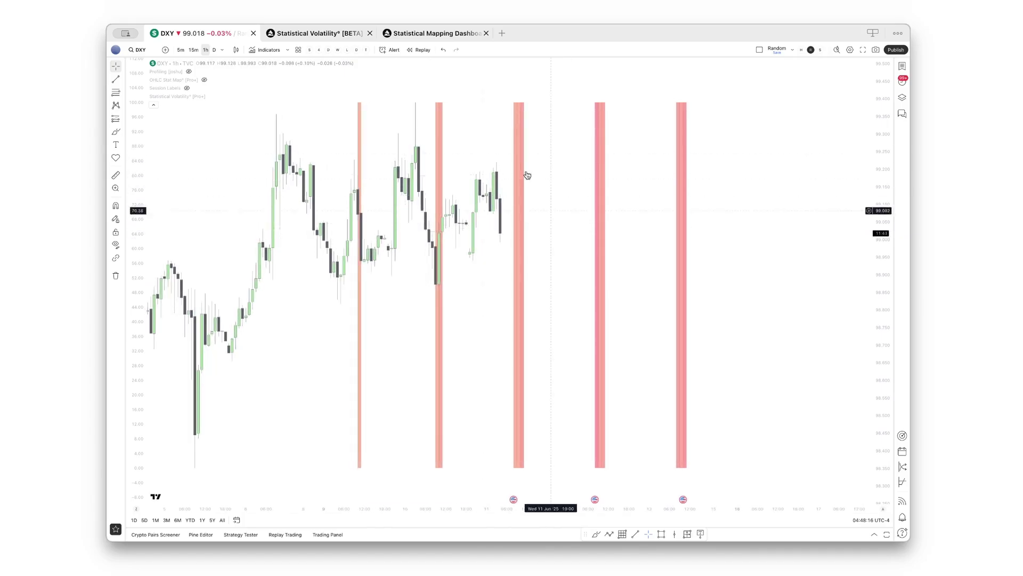
- Move the volatility indicator to a new pane below the price chart and make that pane shorter
scroll(682, 160, "right", 2)
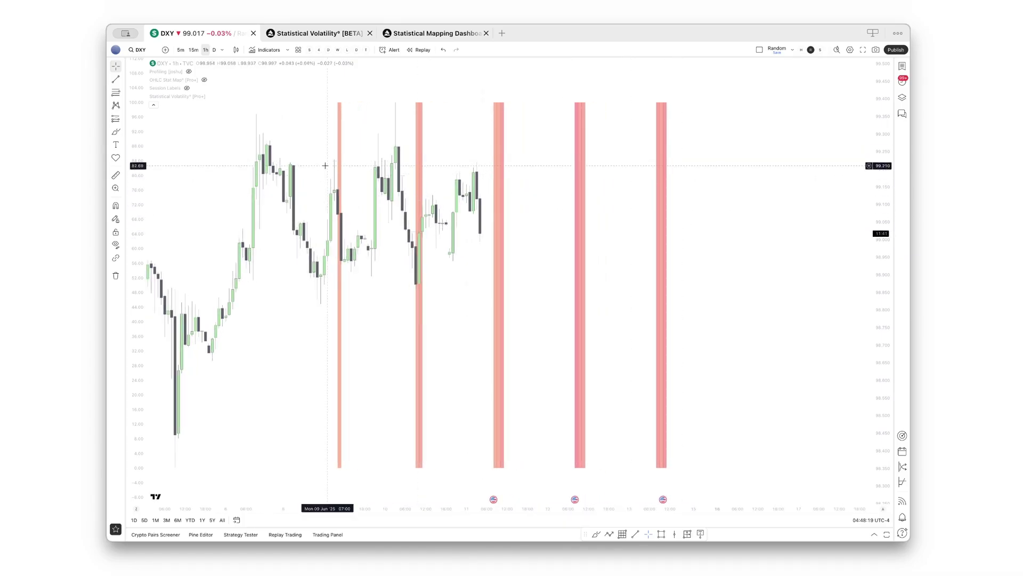
scroll(330, 181, "up", 1)
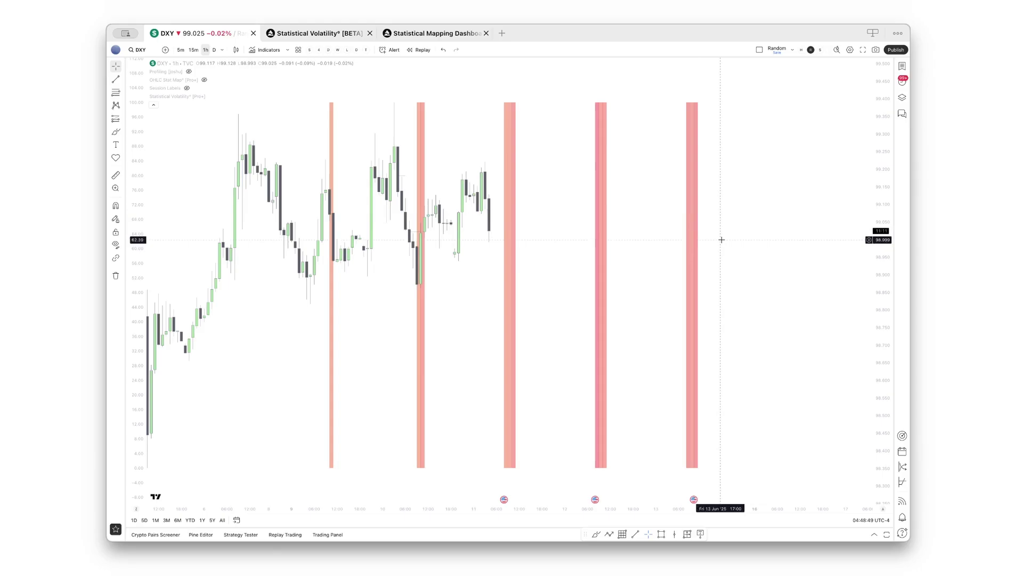
left_click(250, 96)
mouse_move(298, 156)
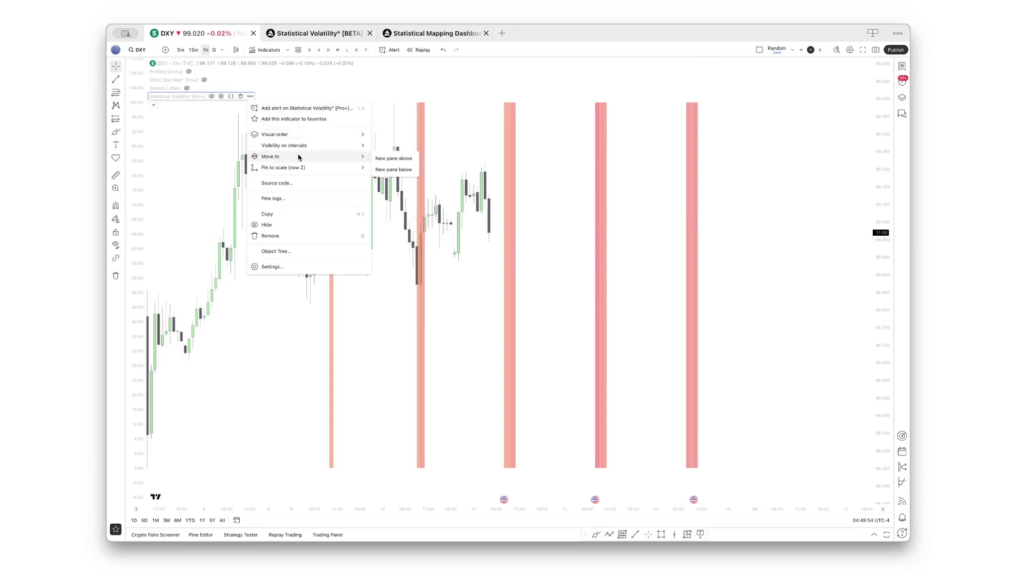
left_click(394, 169)
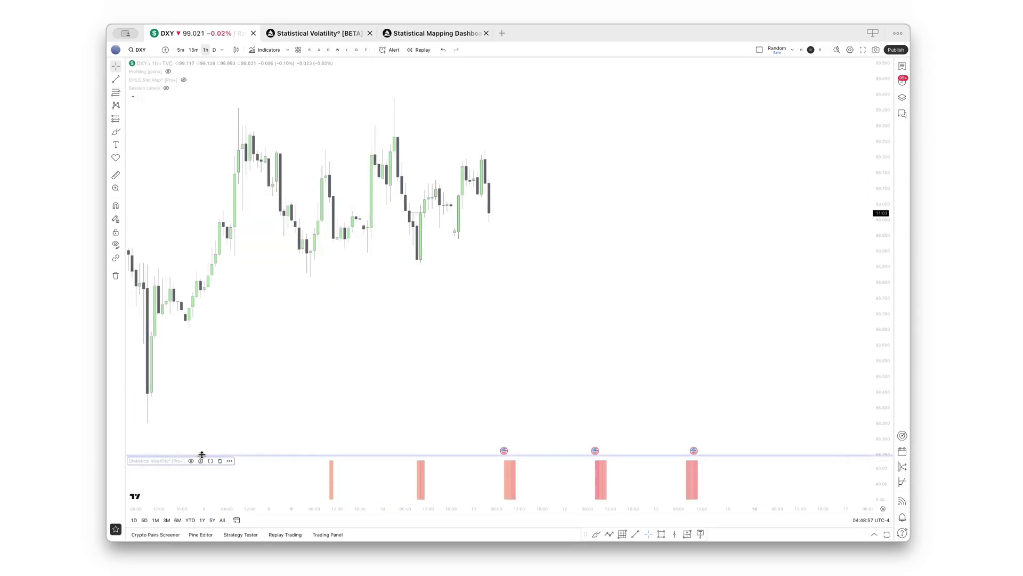
left_click_drag(200, 459, 202, 491)
- Switch the Graph Pane Volatility level from High back to Low
left_click(201, 497)
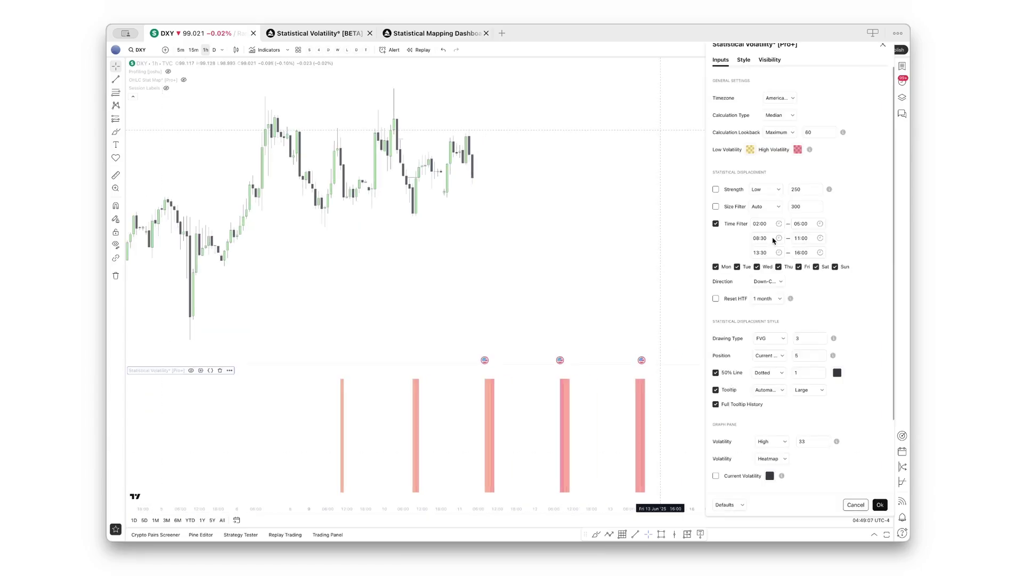
left_click(771, 441)
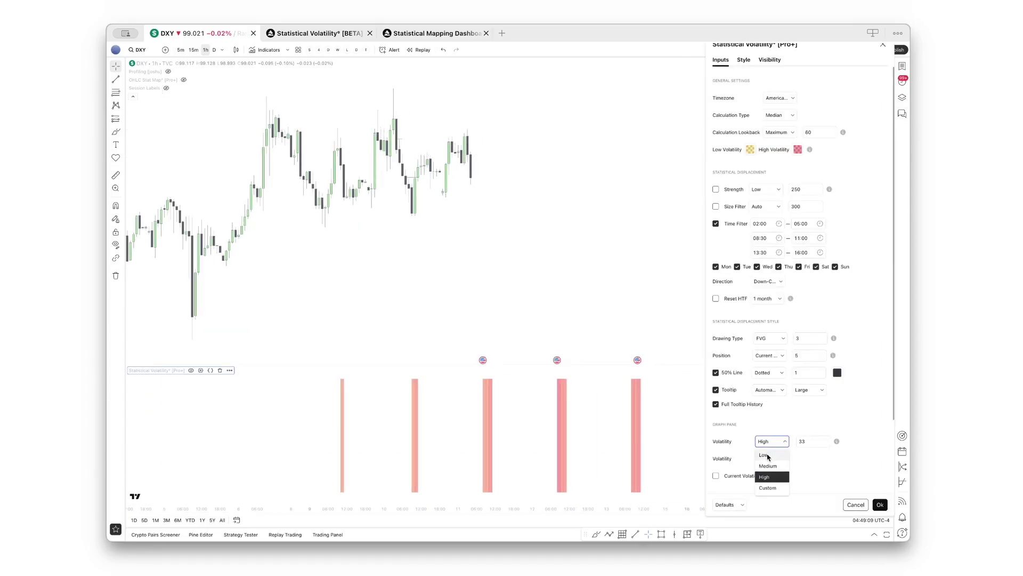
left_click(769, 455)
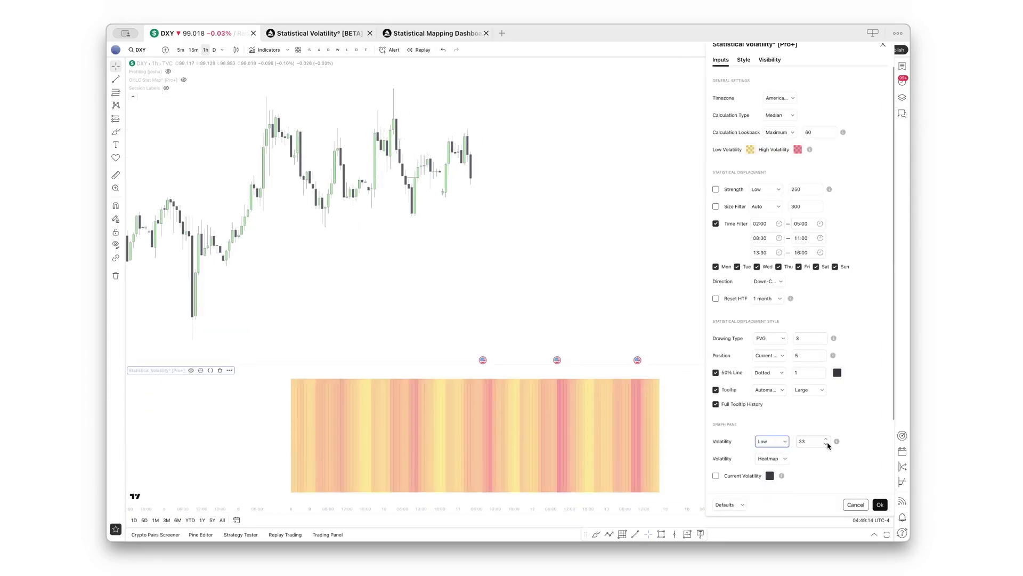
mouse_move(836, 442)
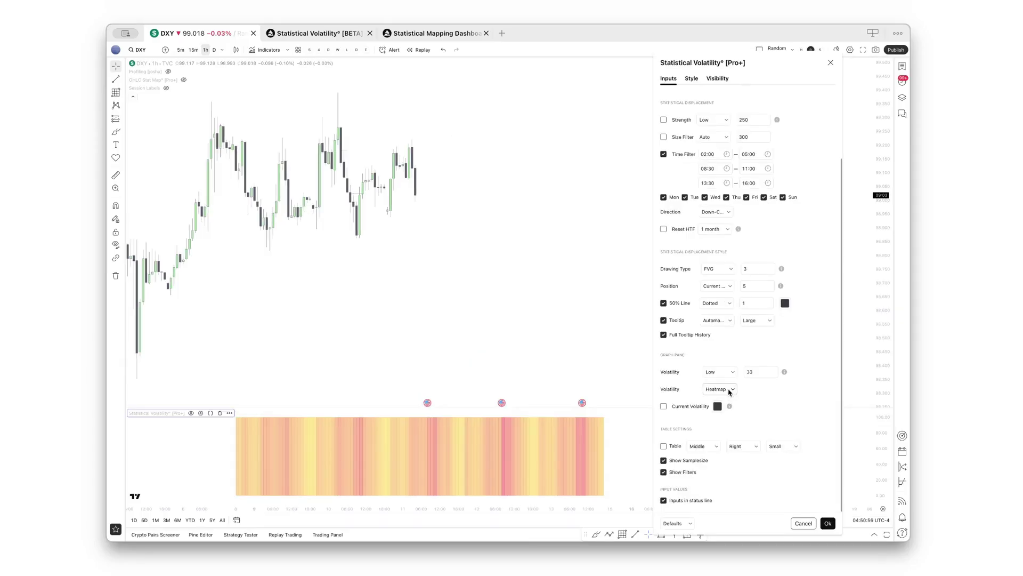
left_click(719, 389)
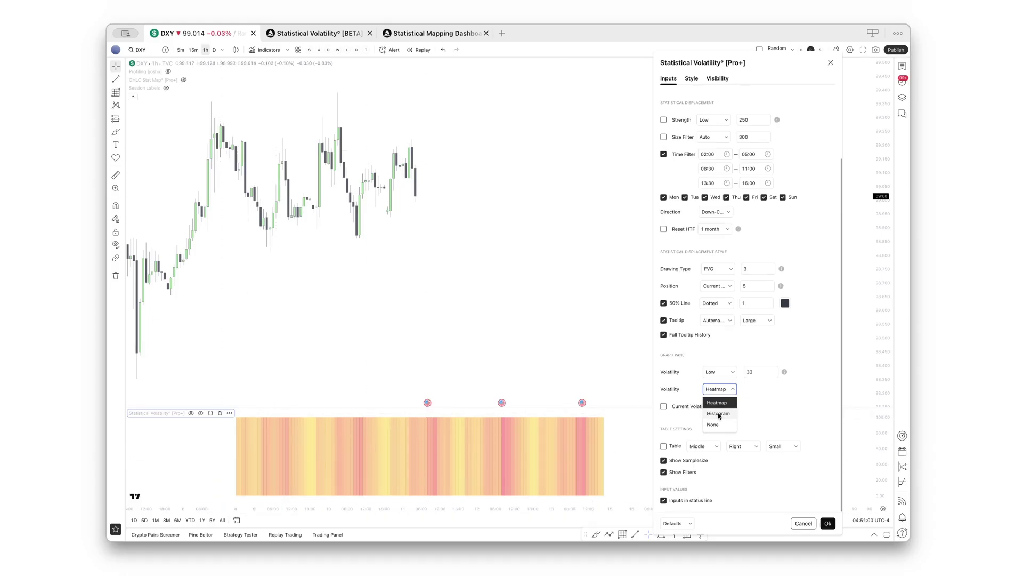
- Draw volatility as a Histogram, mark its span with a rectangle, and reopen the indicator settings
left_click(719, 414)
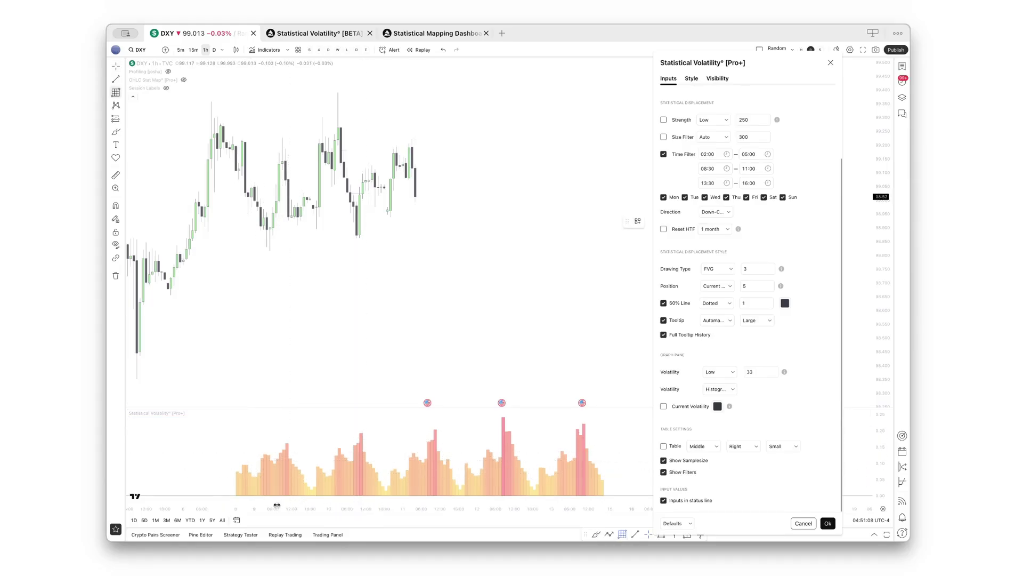
key("Escape")
left_click_drag(235, 495, 602, 418)
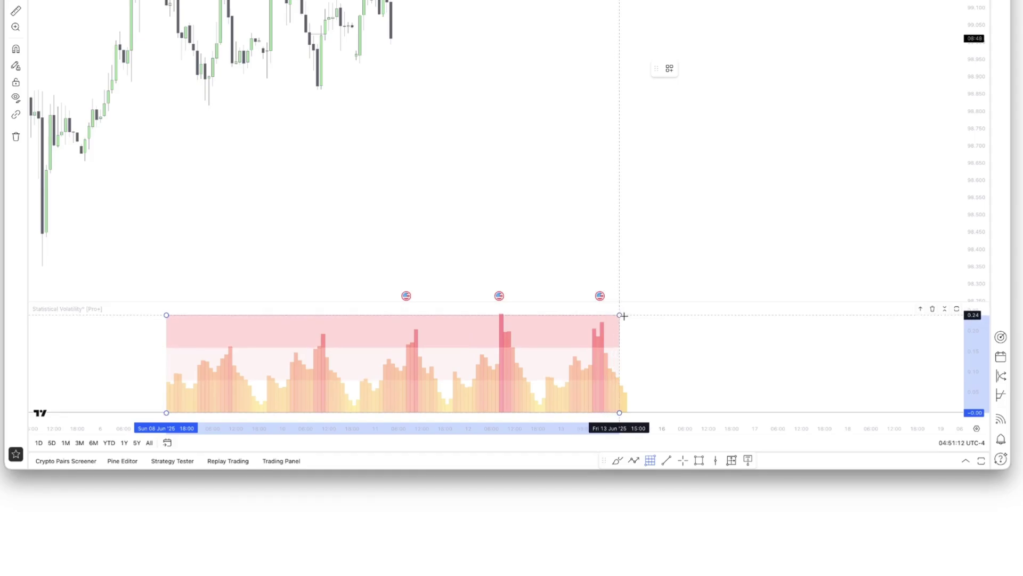
left_click_drag(623, 315, 628, 315)
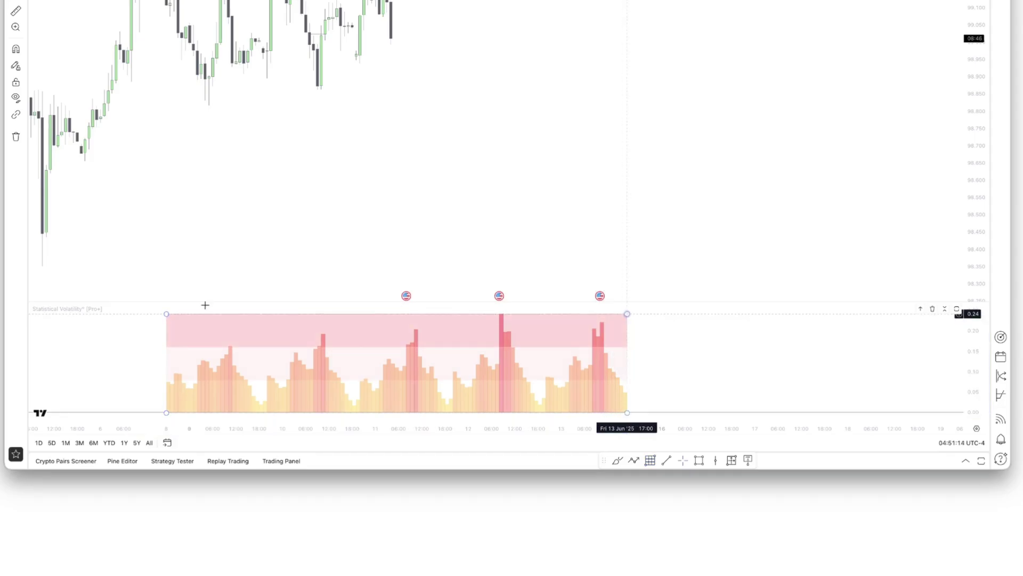
double_click(77, 313)
mouse_move(922, 354)
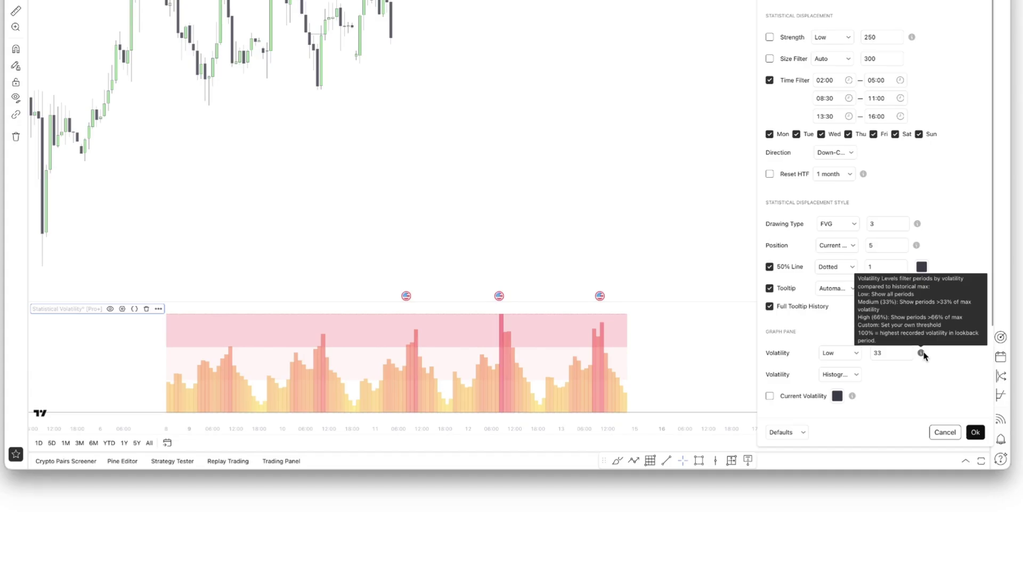
- Try the Medium and then High Graph Pane Volatility levels
left_click_drag(924, 356, 897, 316)
scroll(853, 320, "down", 3)
left_click(770, 257)
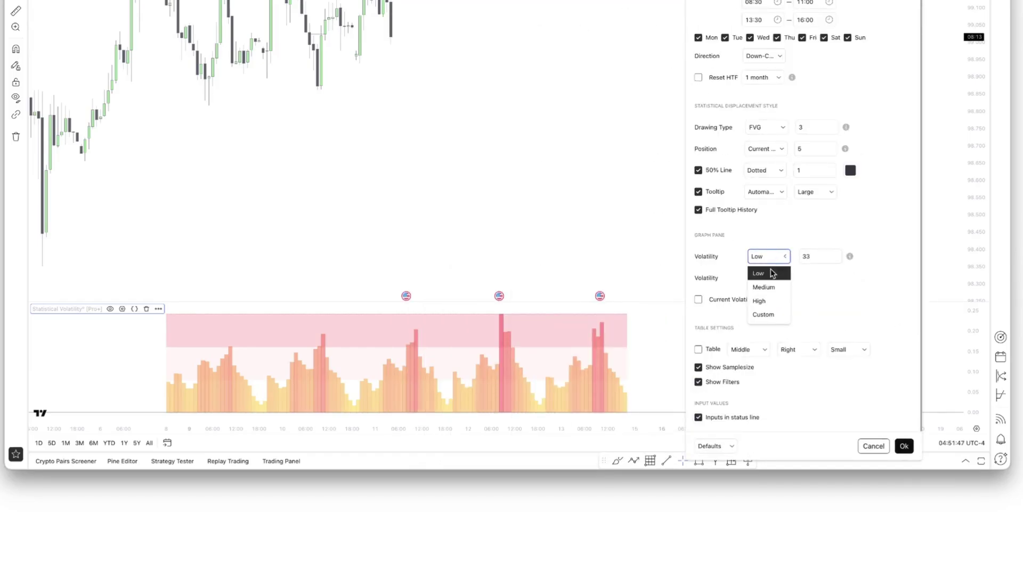
key("Down")
left_click(767, 301)
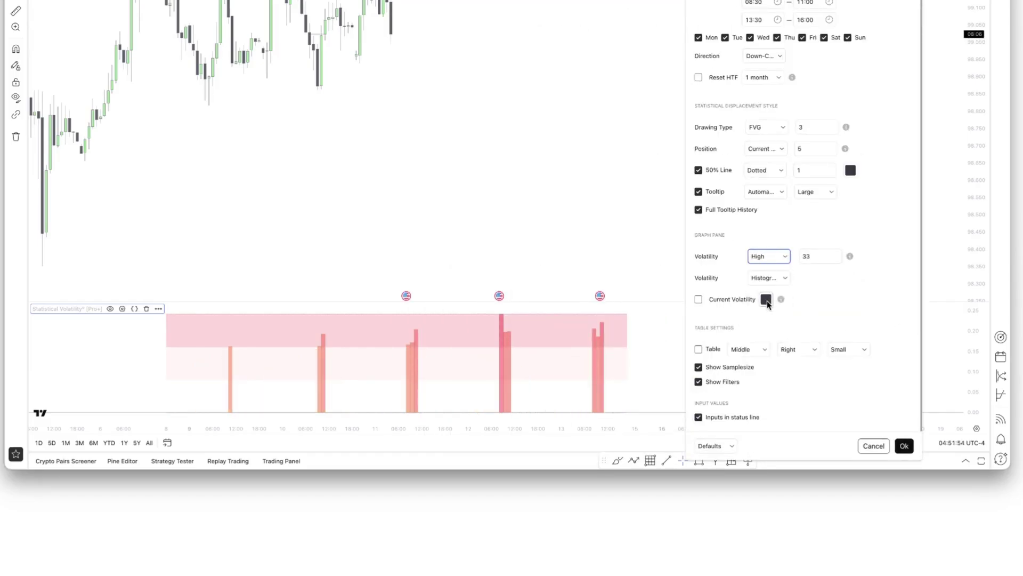
- Enter a Custom volatility threshold of 50, then return the level to Low
left_click(770, 257)
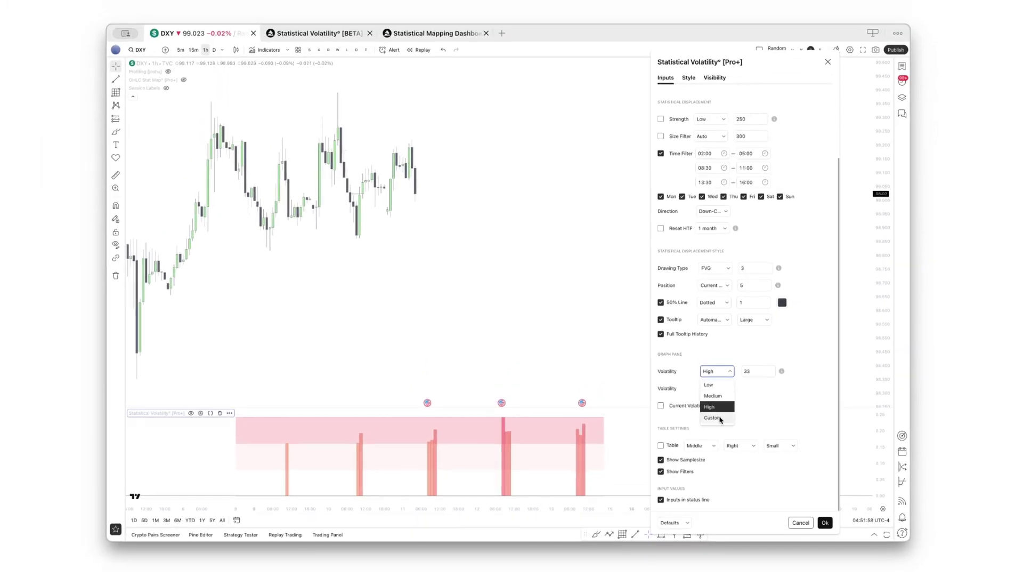
left_click(720, 418)
type("50")
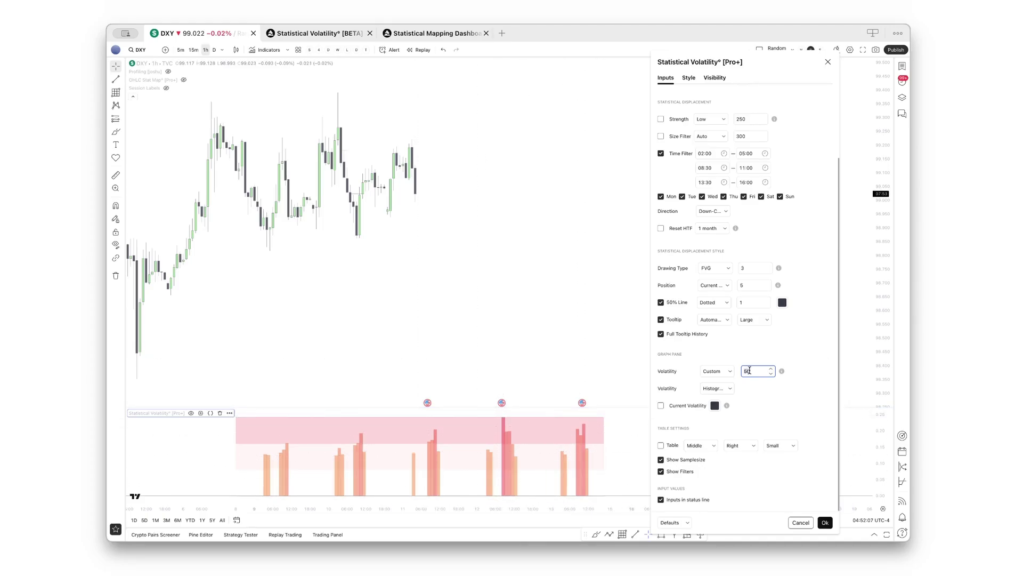
left_click(717, 371)
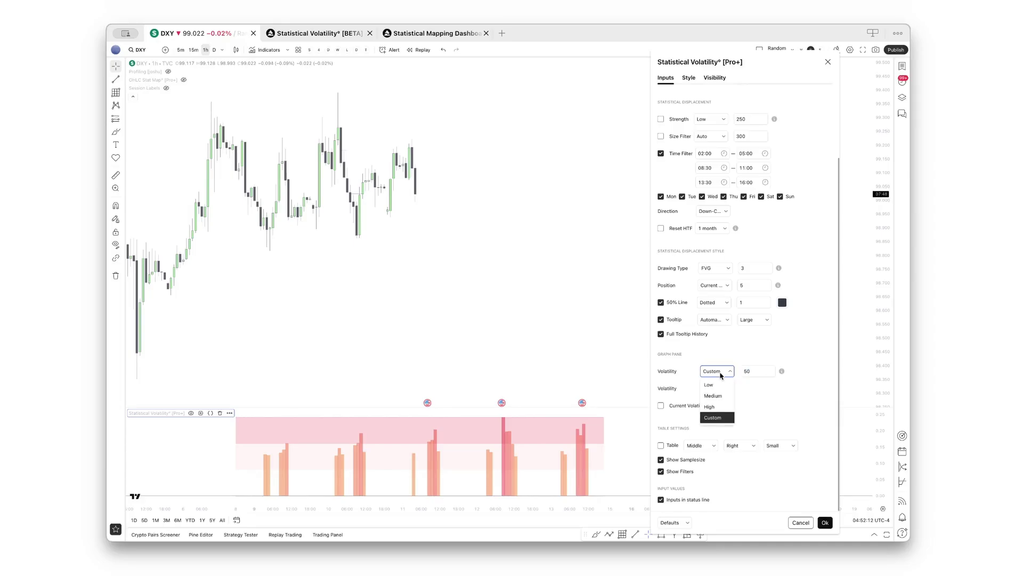
left_click(716, 384)
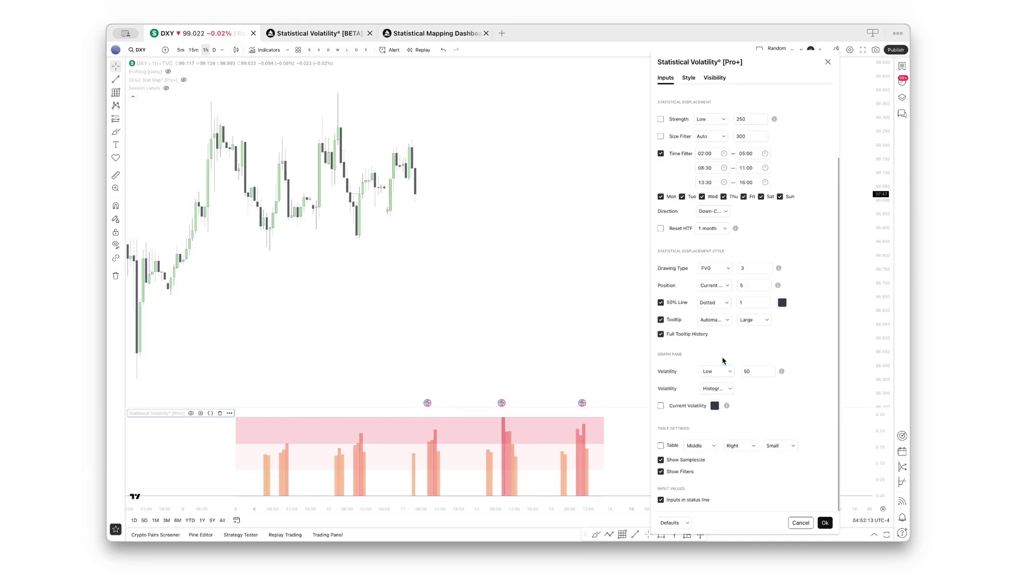
- Enable the Current Volatility line overlay and measure one volatility spike's height
left_click(661, 406)
left_click(296, 453)
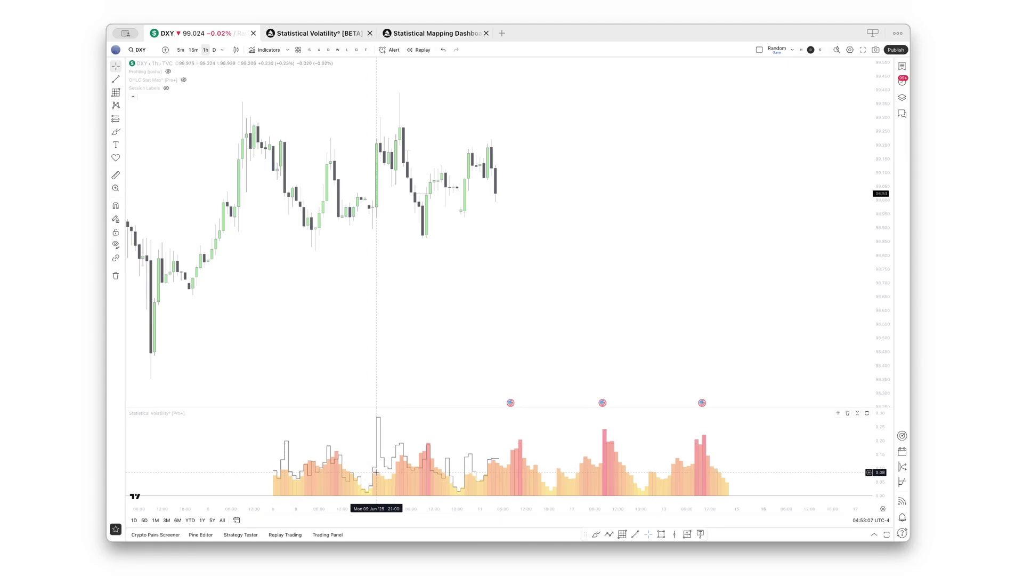
left_click(376, 472, "shift")
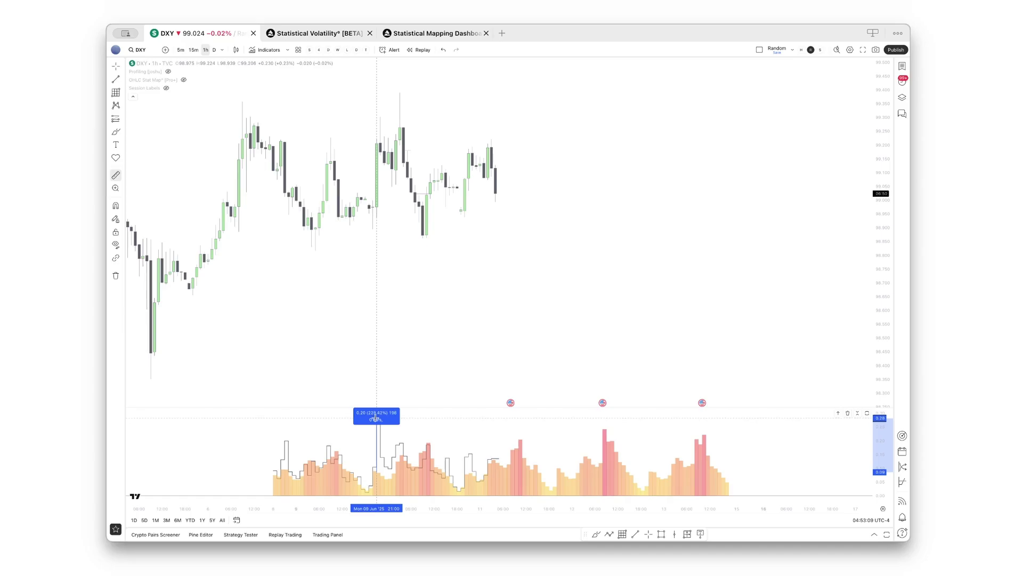
left_click(376, 418)
scroll(397, 453, "up", 2)
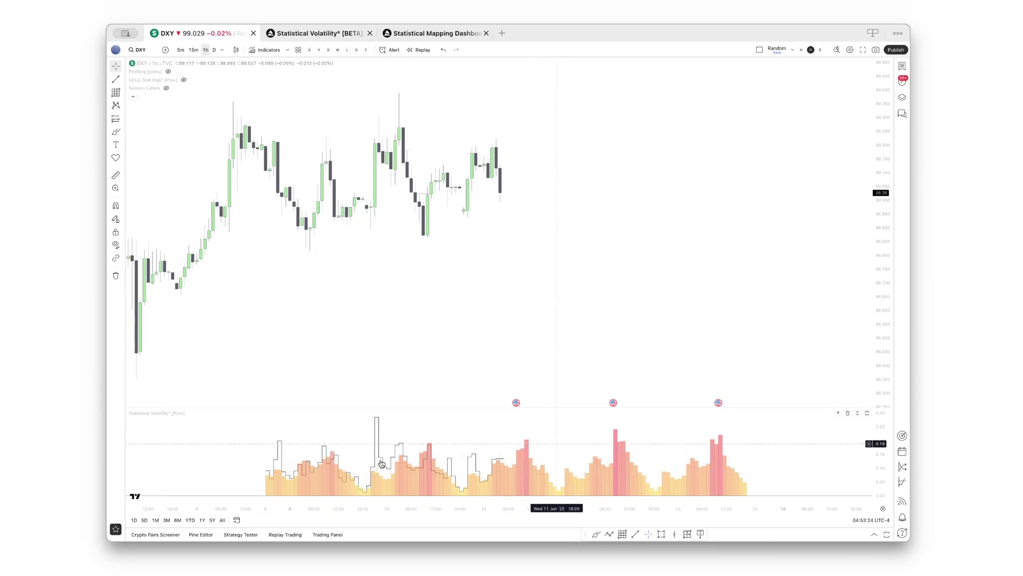
- Measure the volatility change across several days, then reopen the Statistical Volatility settings
left_click(335, 453, "shift")
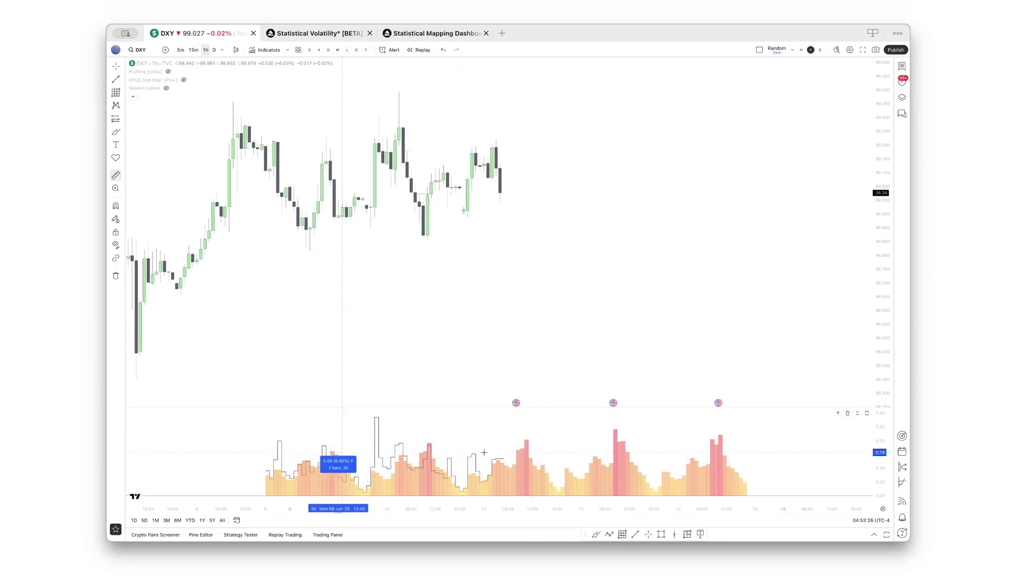
left_click(615, 432)
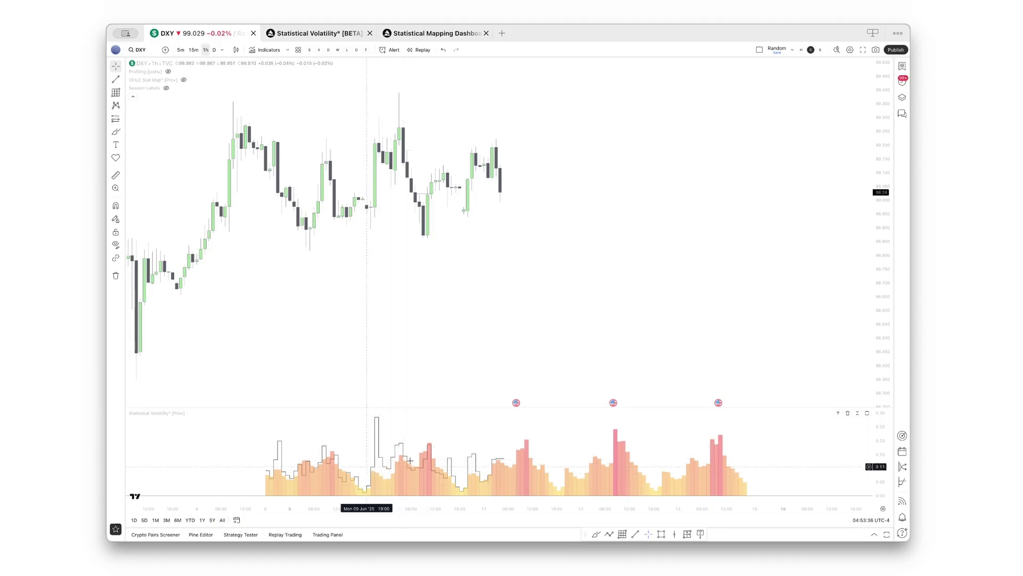
left_click(200, 412)
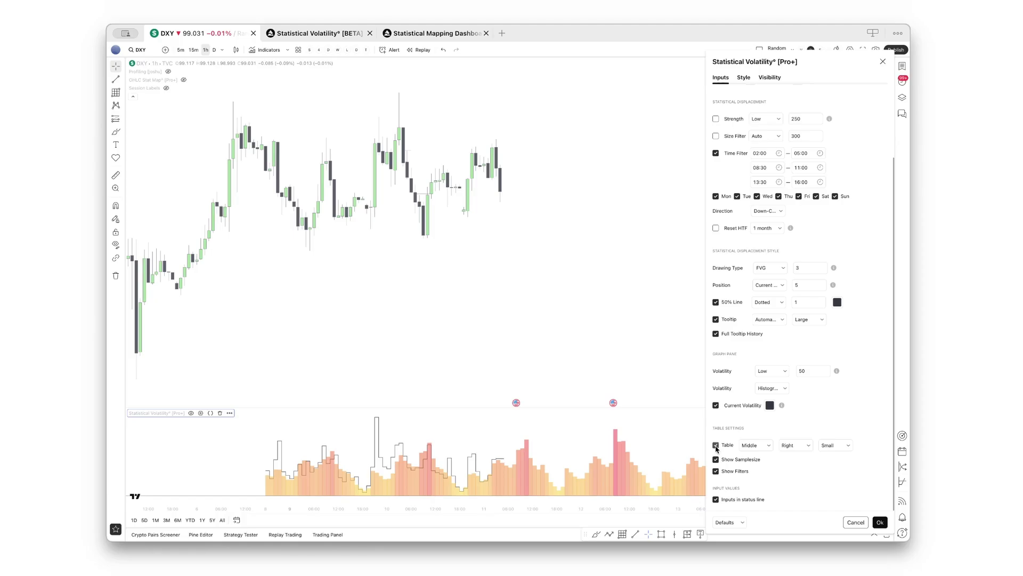
- Preview and confirm the statistics table showing 177 samples, excluded days and the direction filter
scroll(716, 450, "up", 5)
left_click_drag(752, 64, 526, 66)
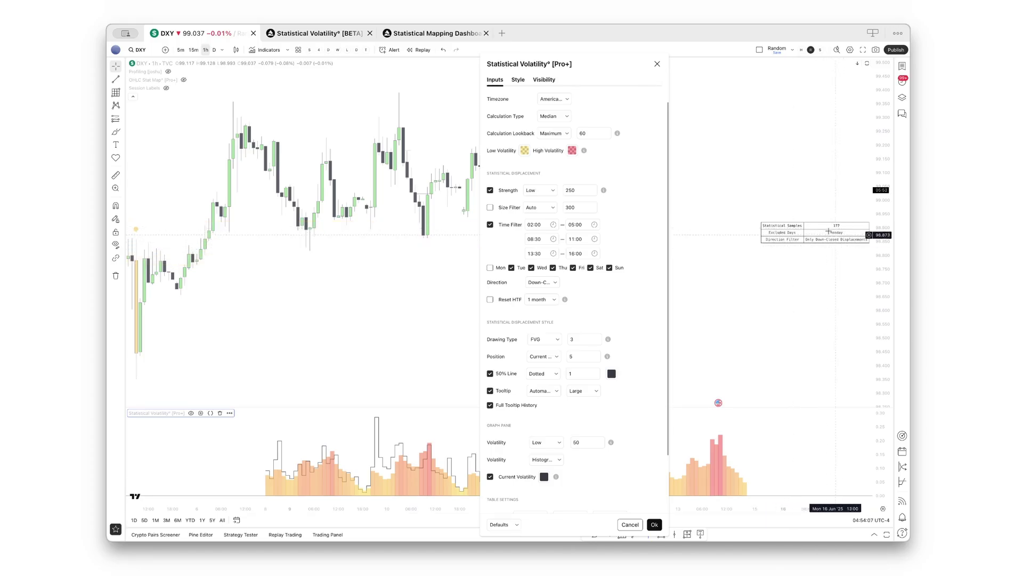
key("Return")
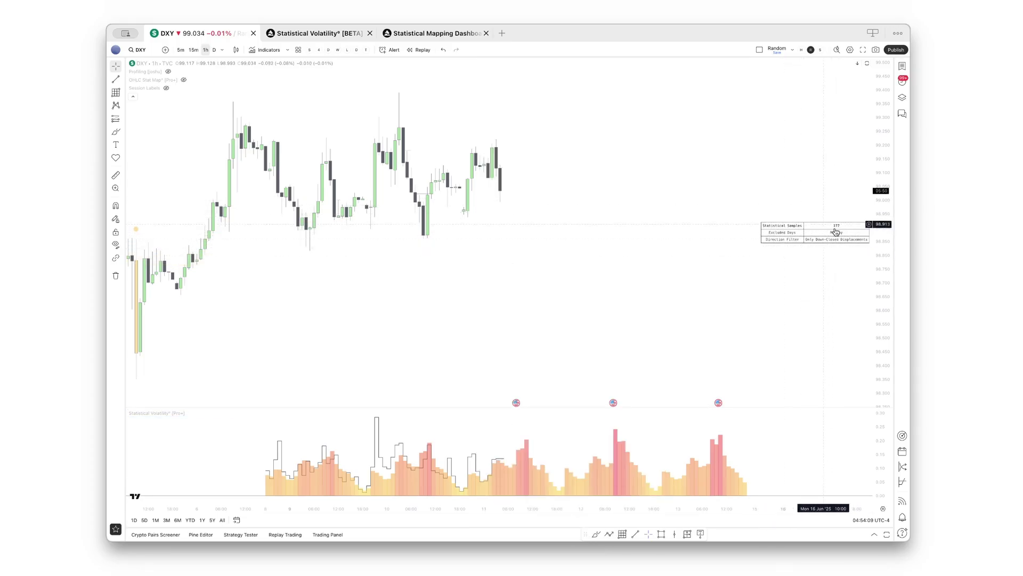
mouse_move(837, 229)
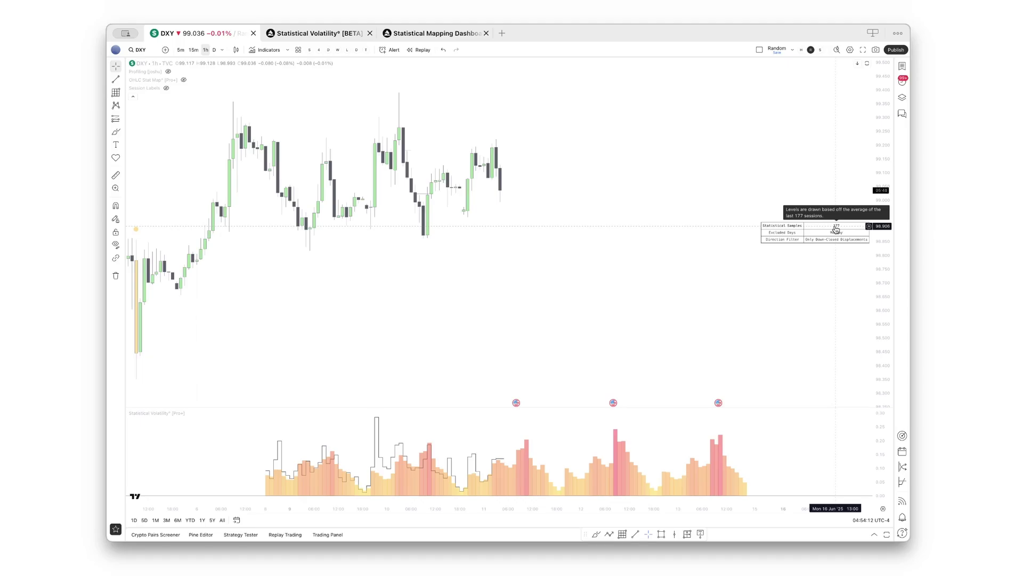